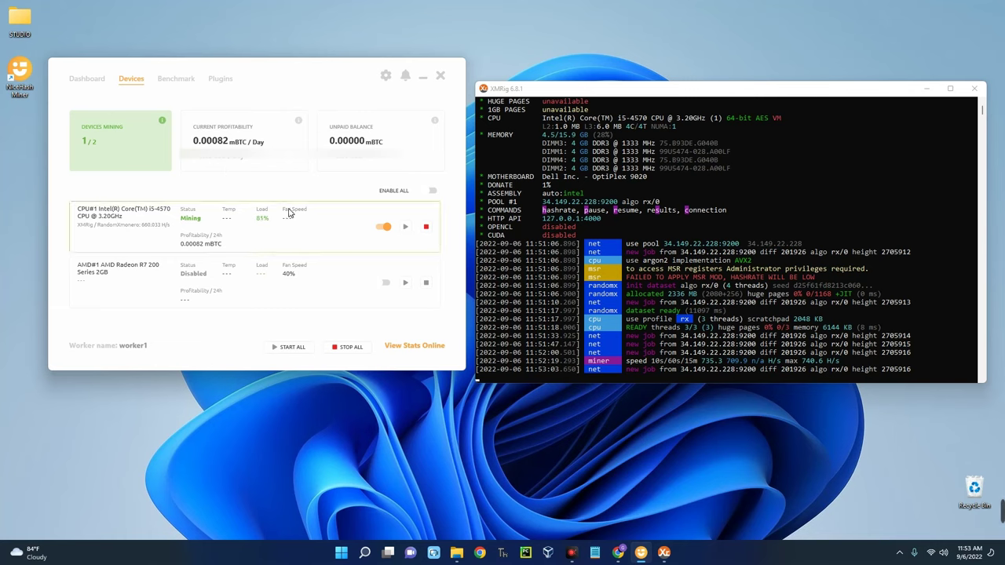
{"action": "scroll", "coordinate": [577, 277], "scroll_direction": "up", "scroll_amount": 1}
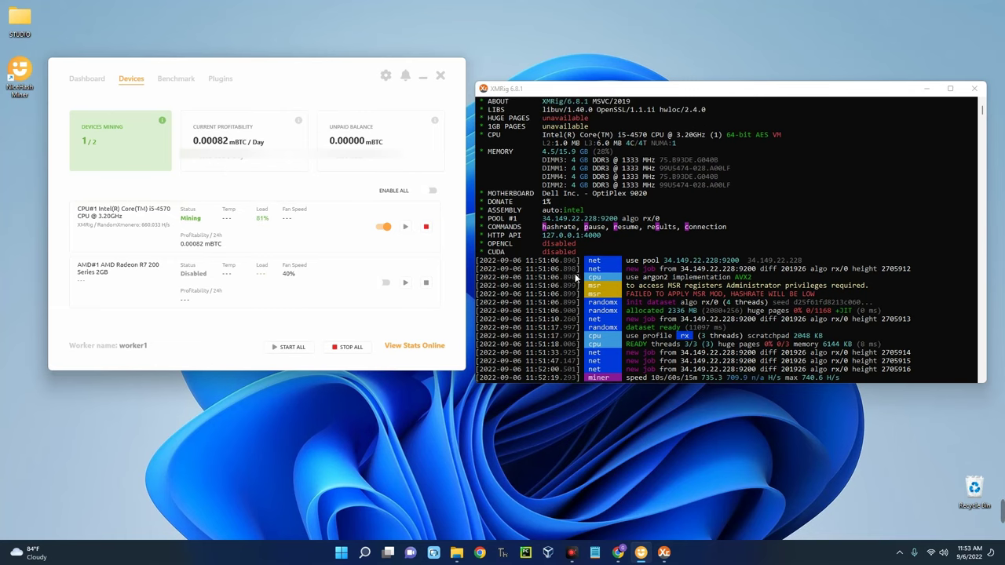
{"action": "scroll", "coordinate": [574, 278], "scroll_direction": "down", "scroll_amount": 7}
{"action": "scroll", "coordinate": [573, 274], "scroll_direction": "up", "scroll_amount": 6}
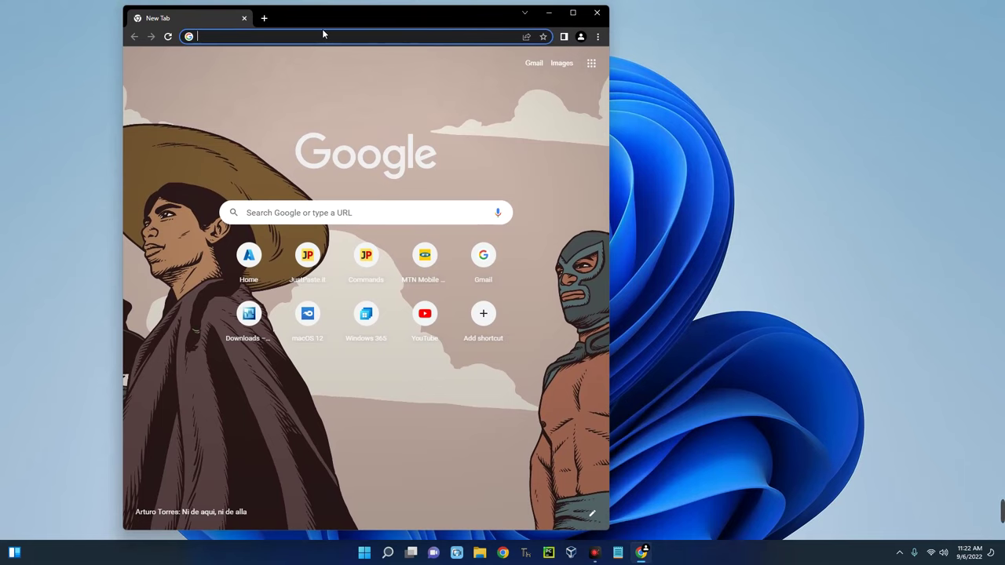
Search Google for "nicehash" and open the official NiceHash website
{"action": "type", "text": "nicehash"}
{"action": "key", "text": "Return"}
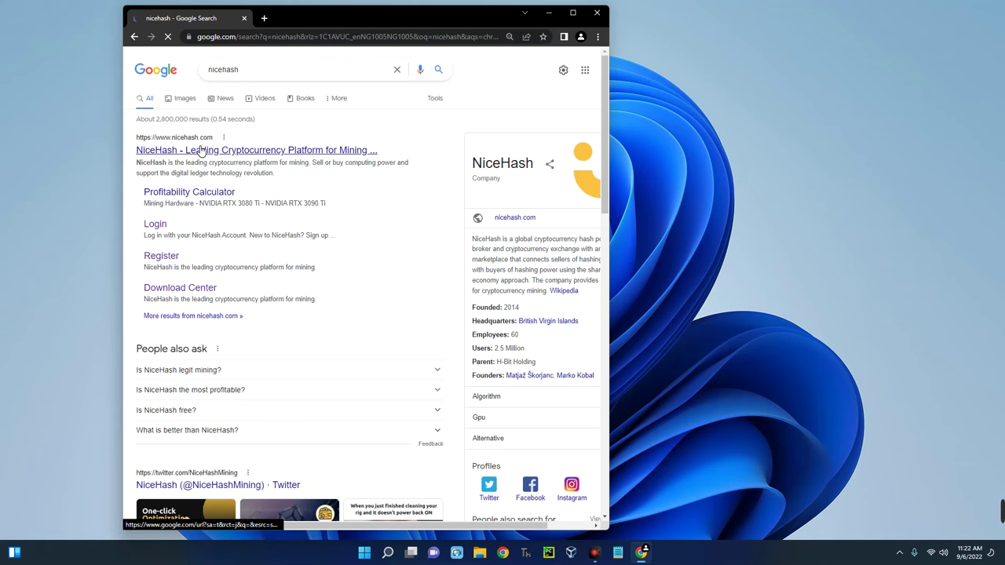
{"action": "left_click", "coordinate": [198, 150]}
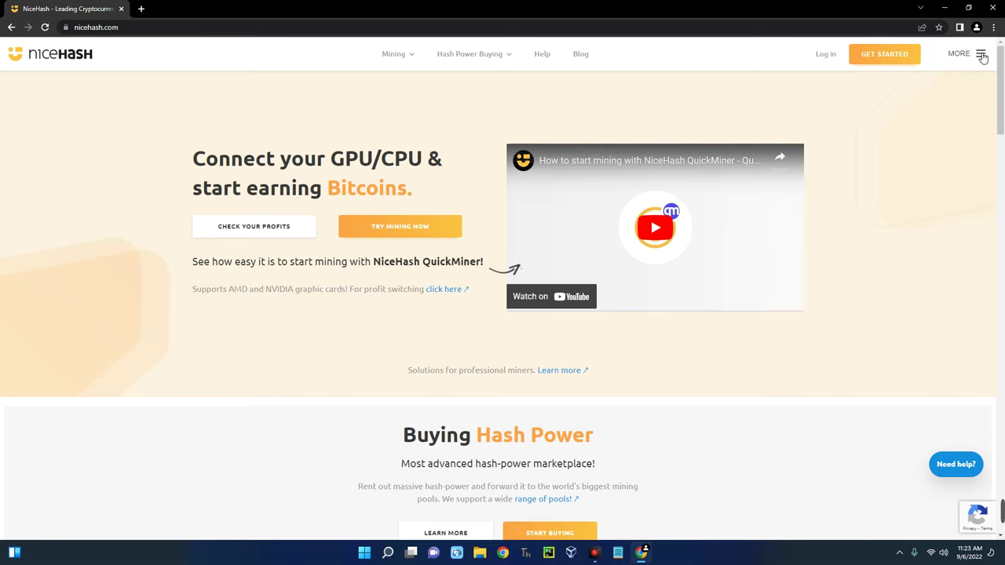
Open the Miners & Tools download center on the NiceHash site and download NiceHash Miner 3.0.9.2
{"action": "left_click", "coordinate": [981, 54]}
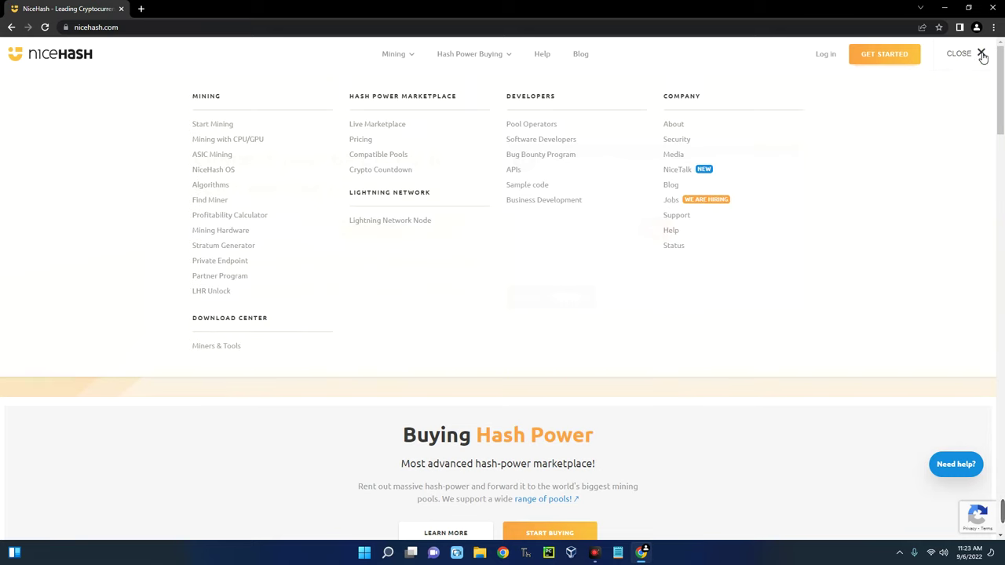
{"action": "left_click", "coordinate": [217, 347]}
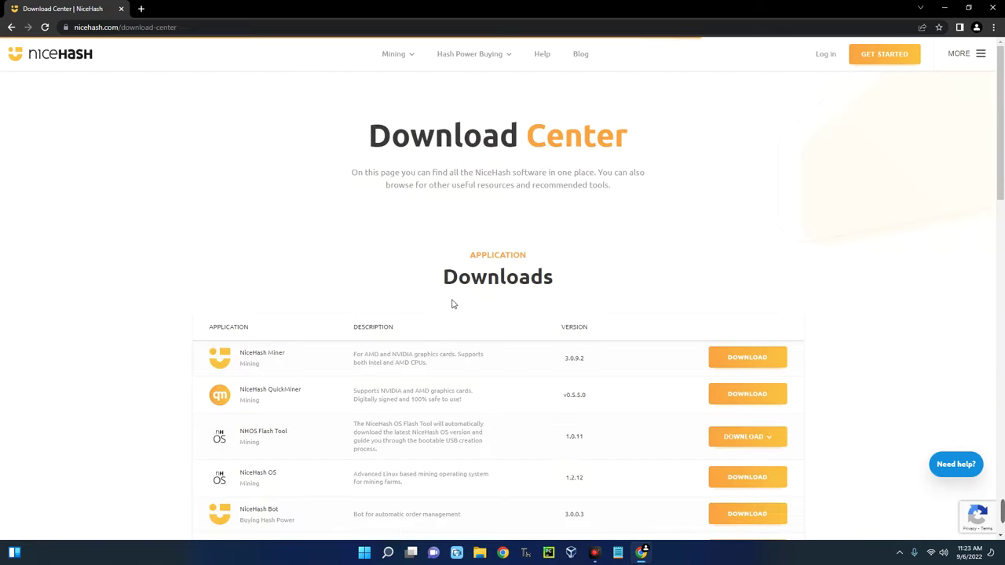
{"action": "scroll", "coordinate": [454, 304], "scroll_direction": "down", "scroll_amount": 2}
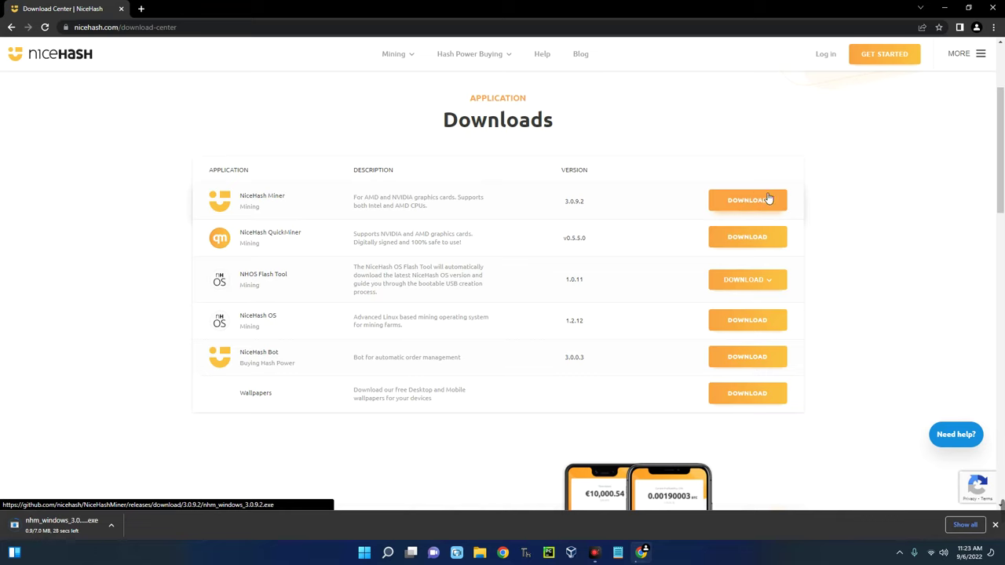
{"action": "scroll", "coordinate": [785, 197], "scroll_direction": "up", "scroll_amount": 2}
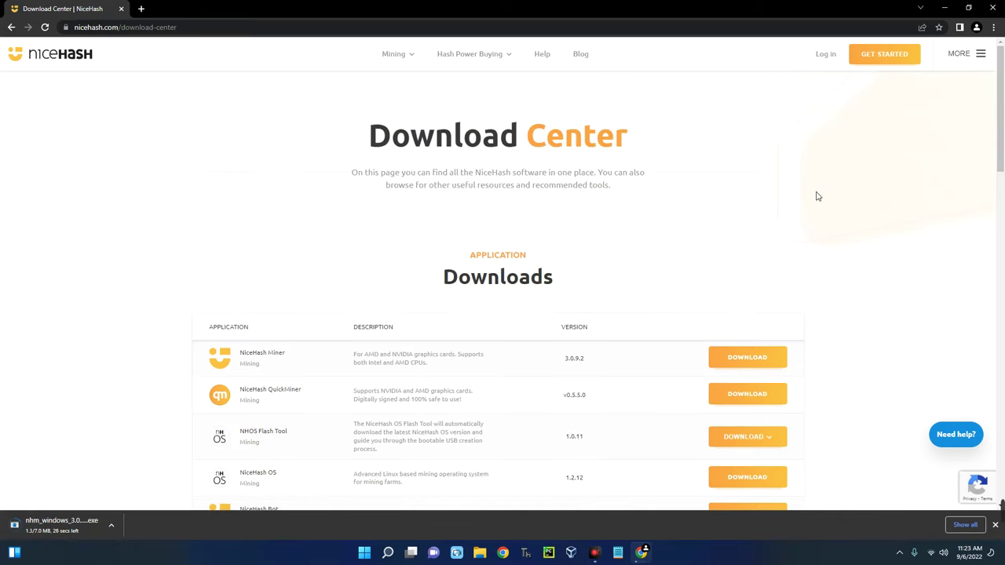
{"action": "scroll", "coordinate": [816, 196], "scroll_direction": "down", "scroll_amount": 3}
{"action": "scroll", "coordinate": [816, 196], "scroll_direction": "up", "scroll_amount": 2}
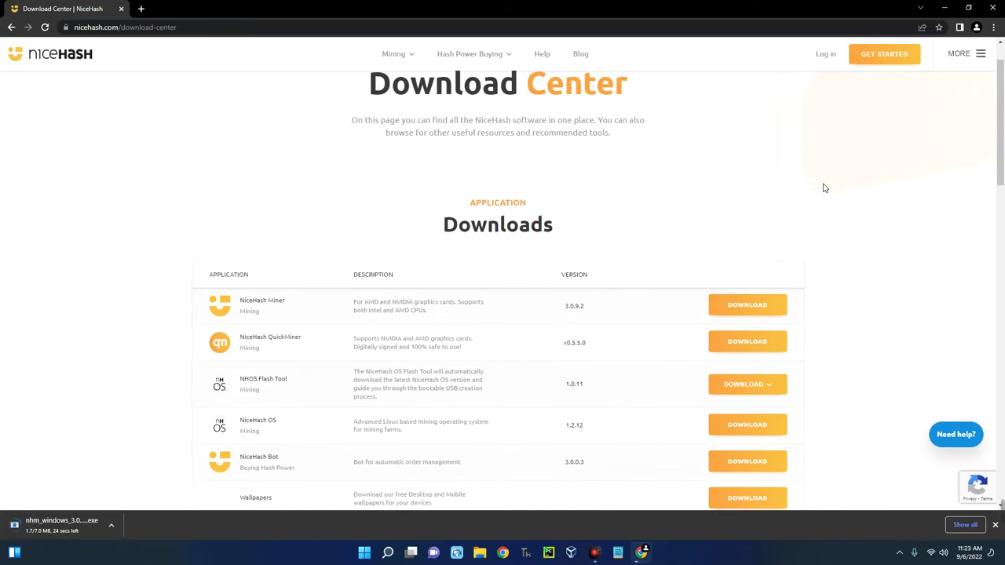
{"action": "scroll", "coordinate": [821, 188], "scroll_direction": "up", "scroll_amount": 1}
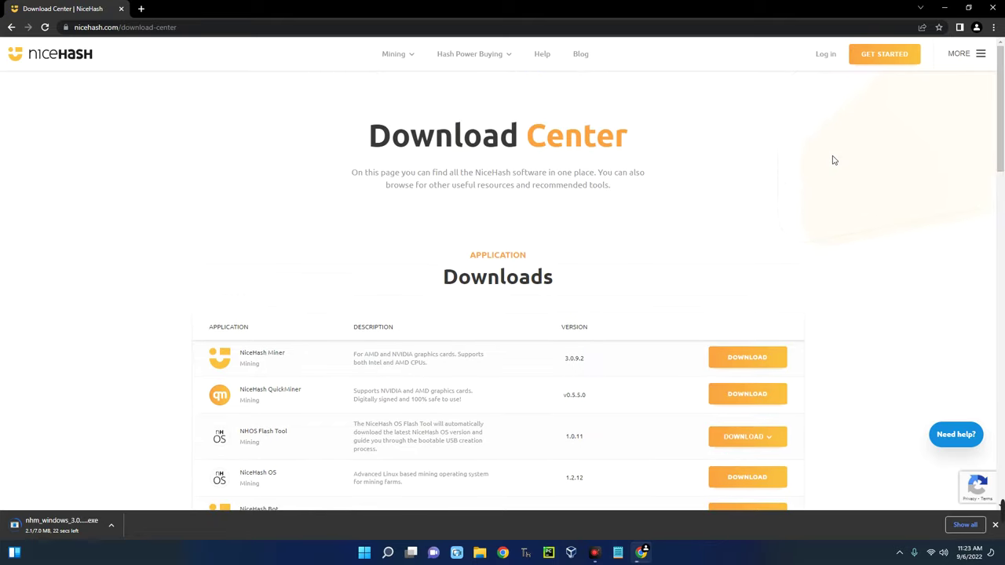
Register a new NiceHash account and complete the welcome setup with the Cryptocurrency Wallet and Cryptocurrency Mining services
{"action": "left_click", "coordinate": [887, 58]}
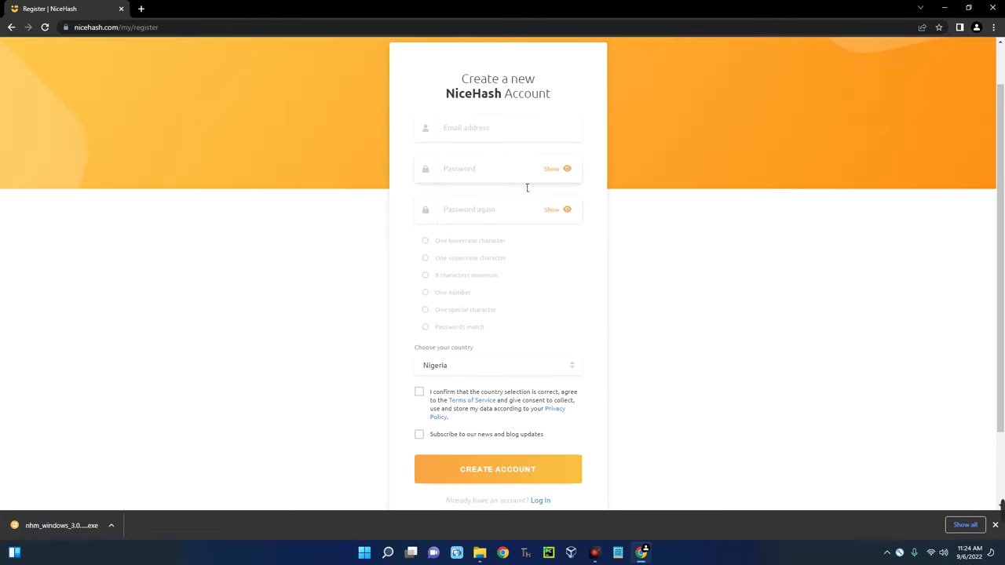
{"action": "left_click", "coordinate": [480, 131]}
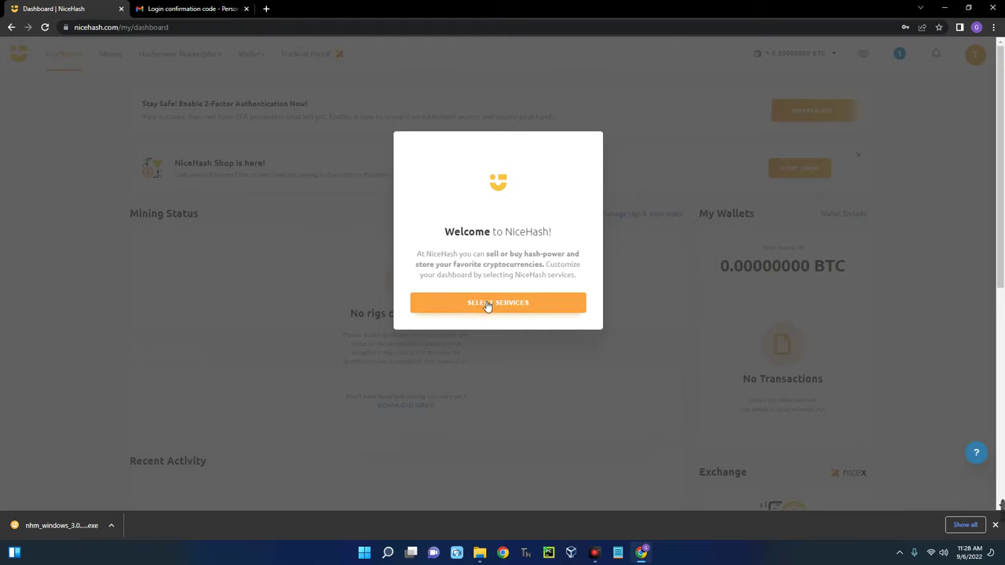
{"action": "left_click", "coordinate": [487, 305]}
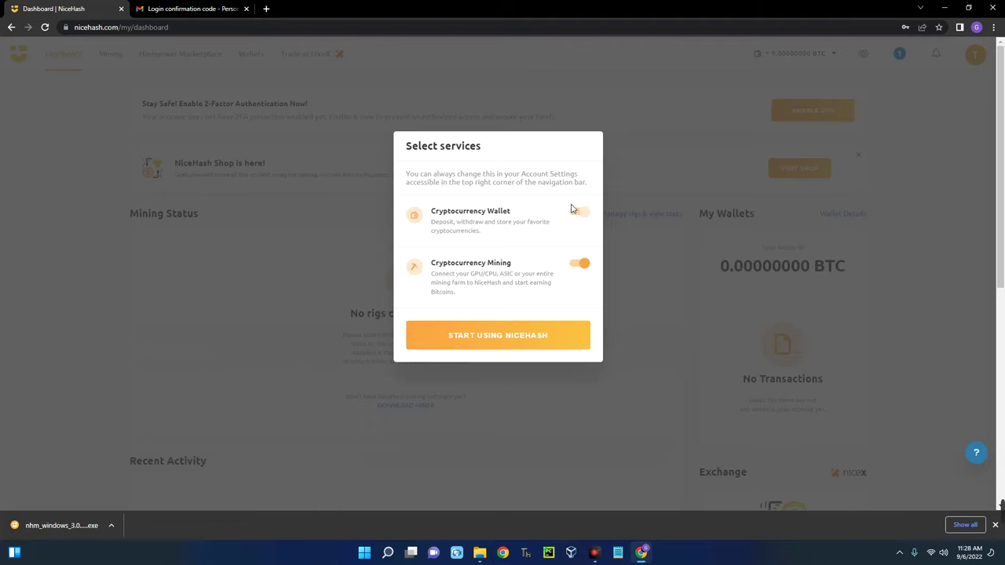
{"action": "left_click", "coordinate": [502, 337]}
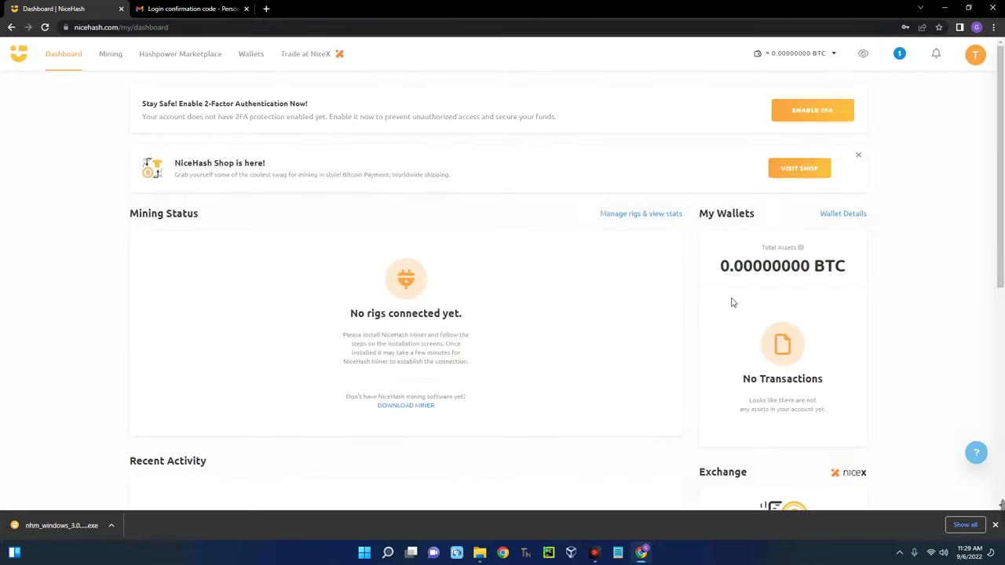
Look over the account dashboard and the list of available coin wallets, then return to the dashboard
{"action": "scroll", "coordinate": [739, 298], "scroll_direction": "down", "scroll_amount": 2}
{"action": "scroll", "coordinate": [753, 270], "scroll_direction": "up", "scroll_amount": 2}
{"action": "left_click", "coordinate": [251, 63]}
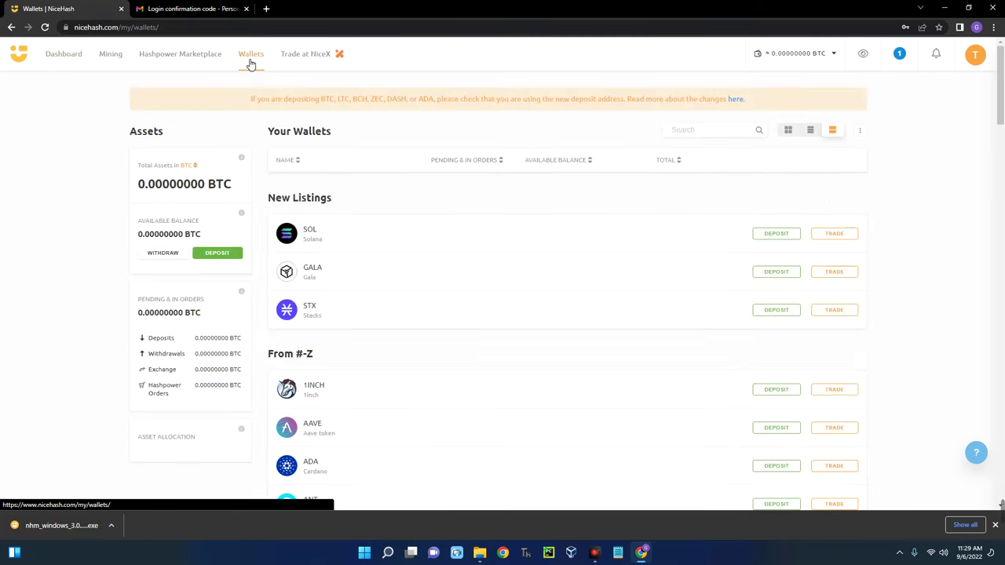
{"action": "scroll", "coordinate": [413, 227], "scroll_direction": "down", "scroll_amount": 3}
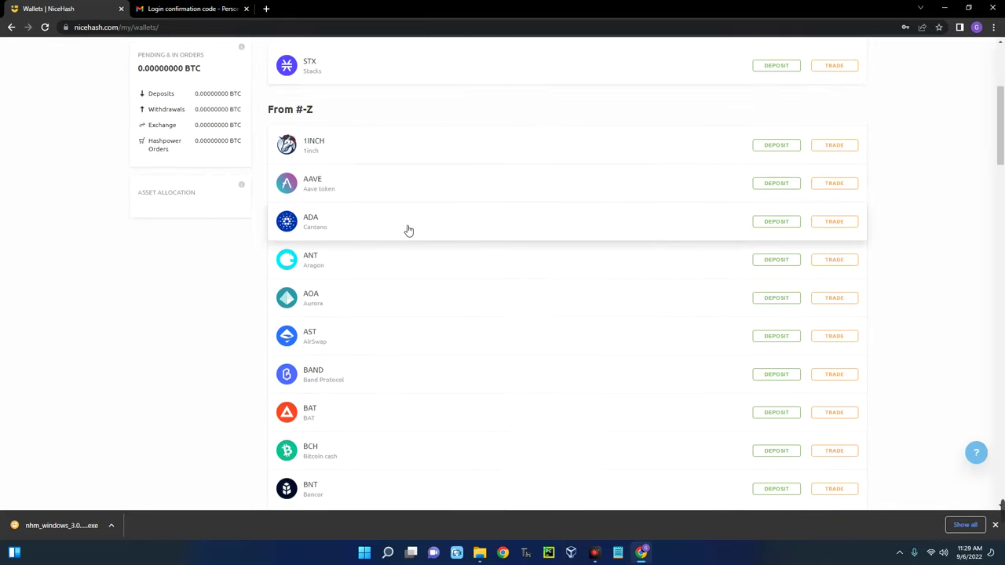
{"action": "scroll", "coordinate": [408, 230], "scroll_direction": "down", "scroll_amount": 5}
{"action": "scroll", "coordinate": [408, 230], "scroll_direction": "up", "scroll_amount": 8}
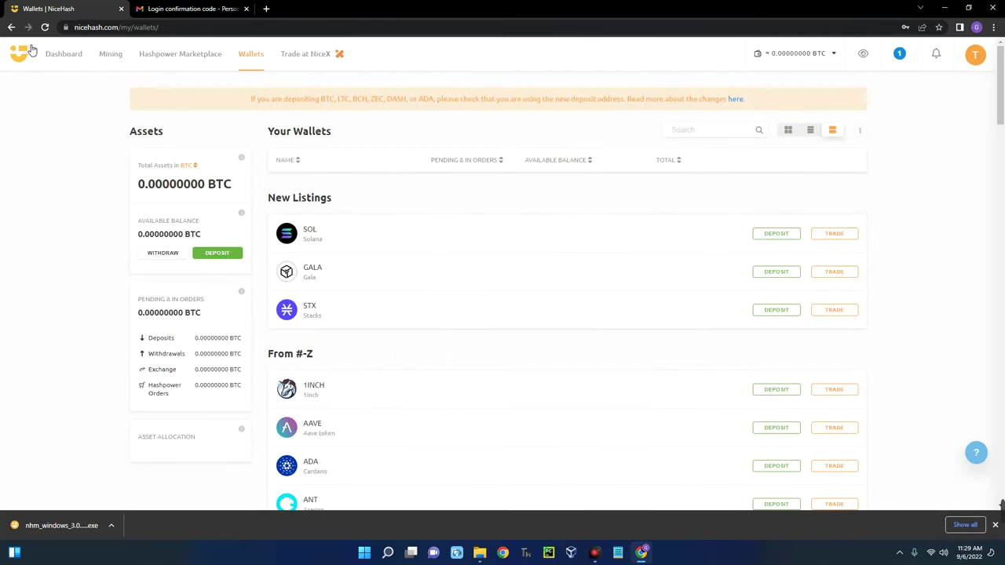
{"action": "left_click", "coordinate": [59, 55]}
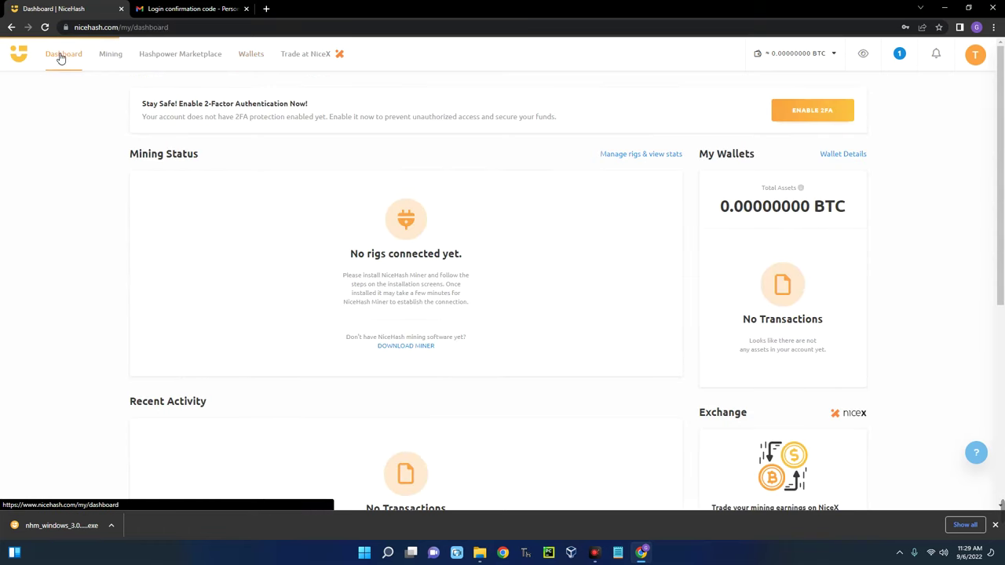
Show the downloaded nhm_windows_3.0.9.2 installer in its folder, try to run it, and put the browser window away
{"action": "left_click", "coordinate": [114, 524]}
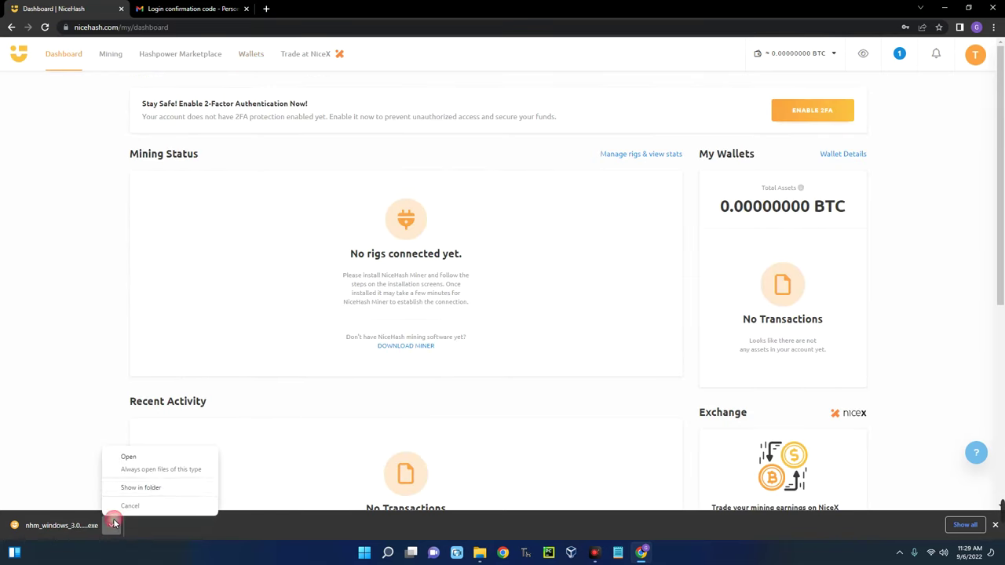
{"action": "left_click", "coordinate": [152, 487]}
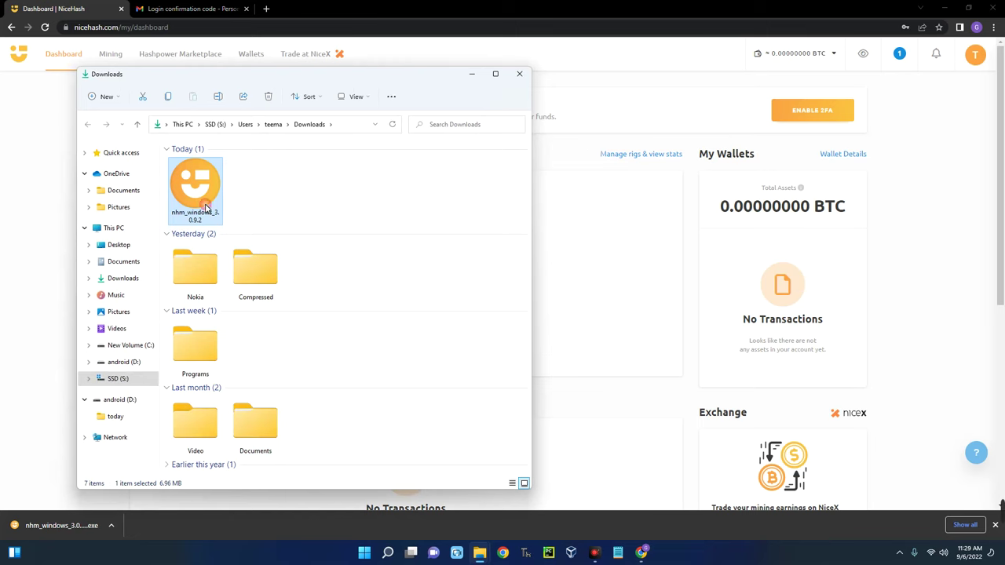
{"action": "double_click", "coordinate": [195, 197]}
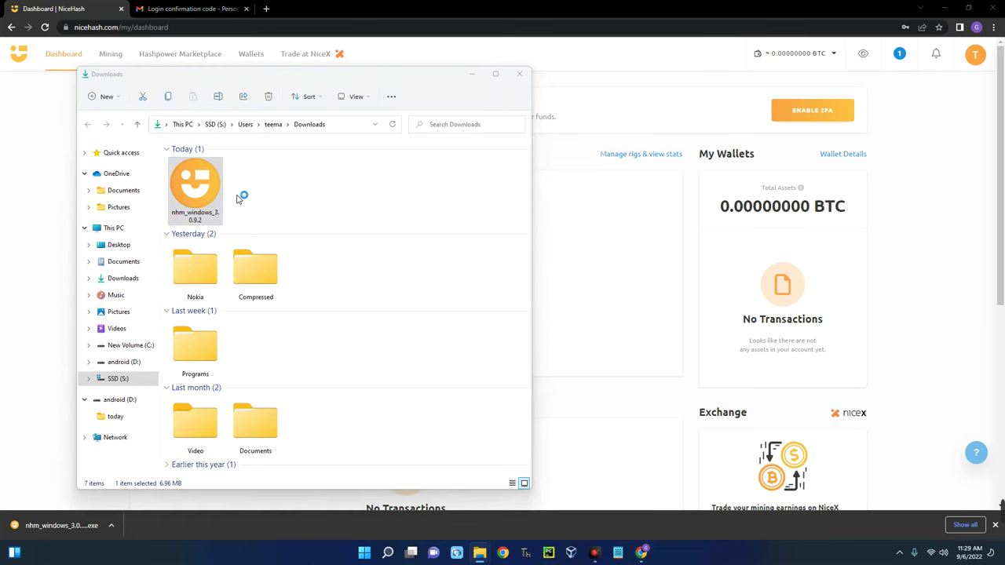
{"action": "left_click", "coordinate": [915, 6]}
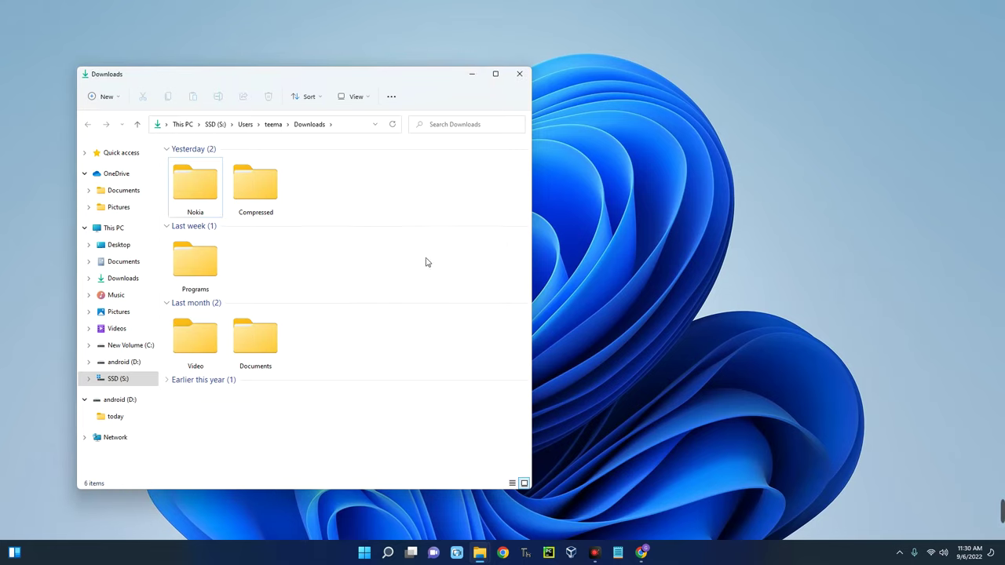
Open the Virus & threat protection page in Windows Security and launch Avast Antivirus from there
{"action": "left_click", "coordinate": [388, 553]}
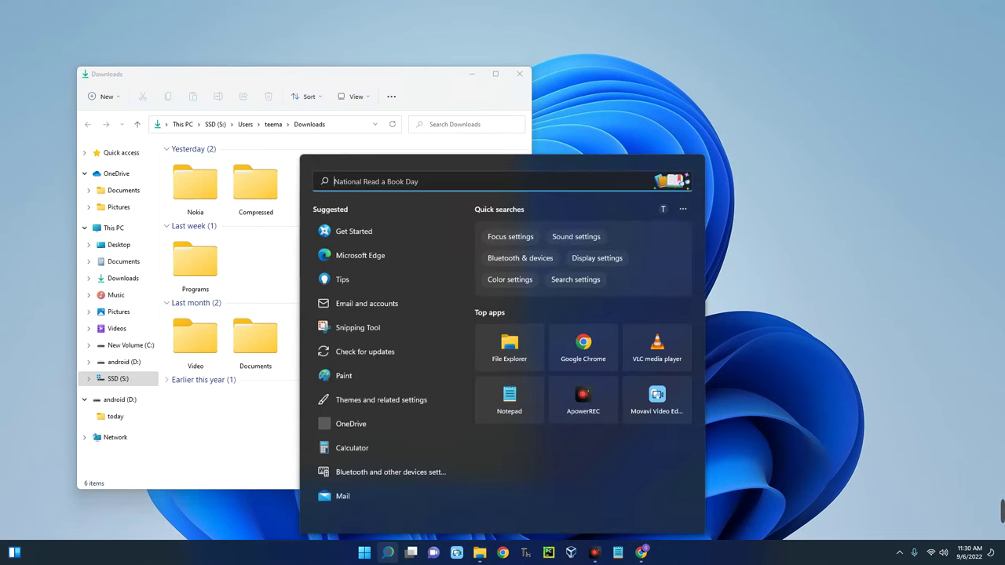
{"action": "type", "text": "windows defender"}
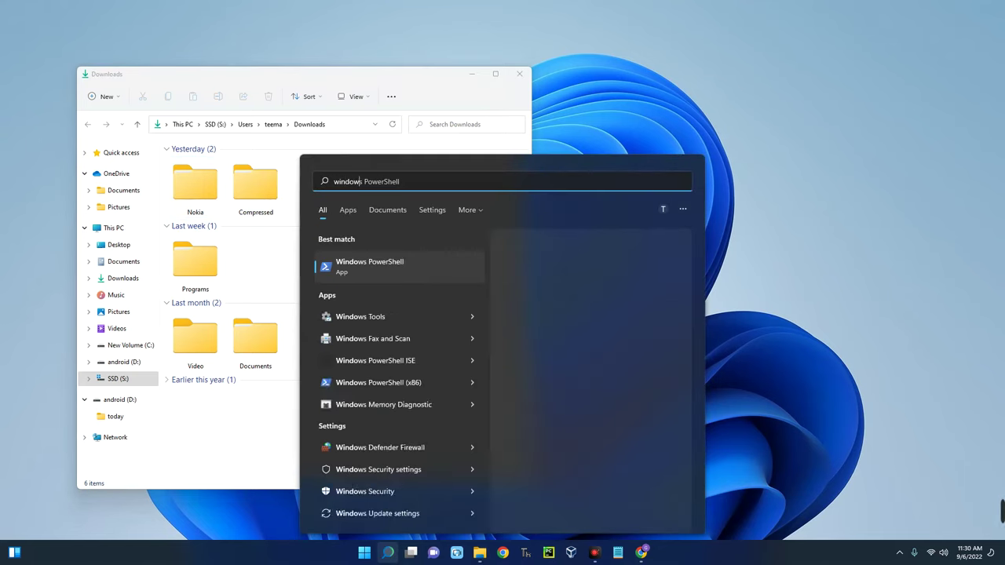
{"action": "left_click", "coordinate": [433, 270]}
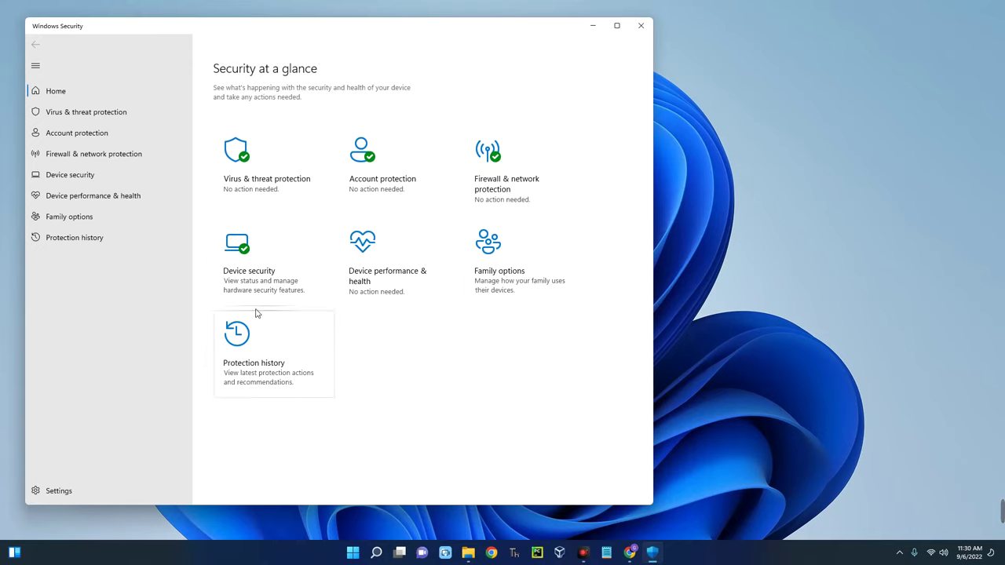
{"action": "left_click", "coordinate": [88, 115]}
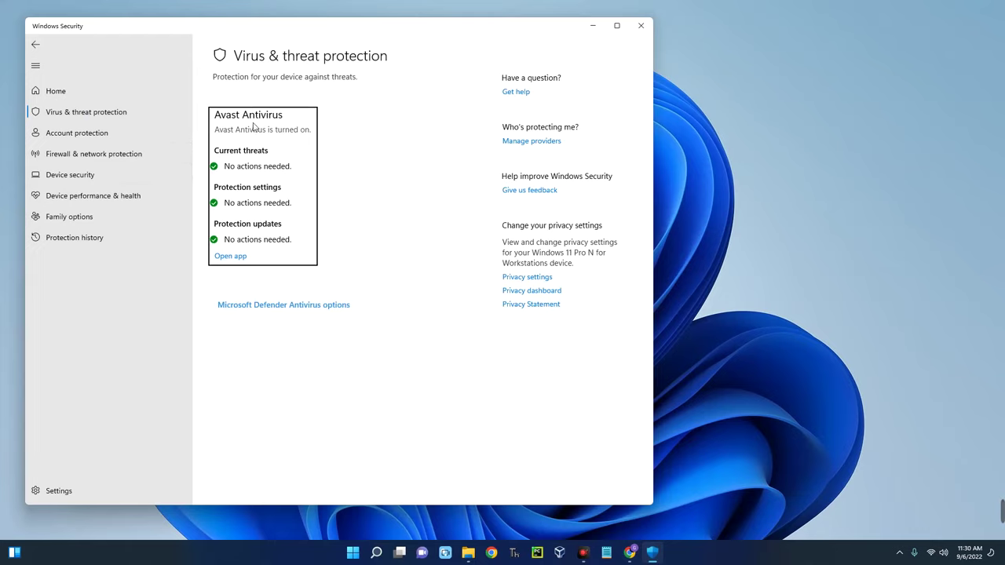
{"action": "left_click", "coordinate": [228, 259]}
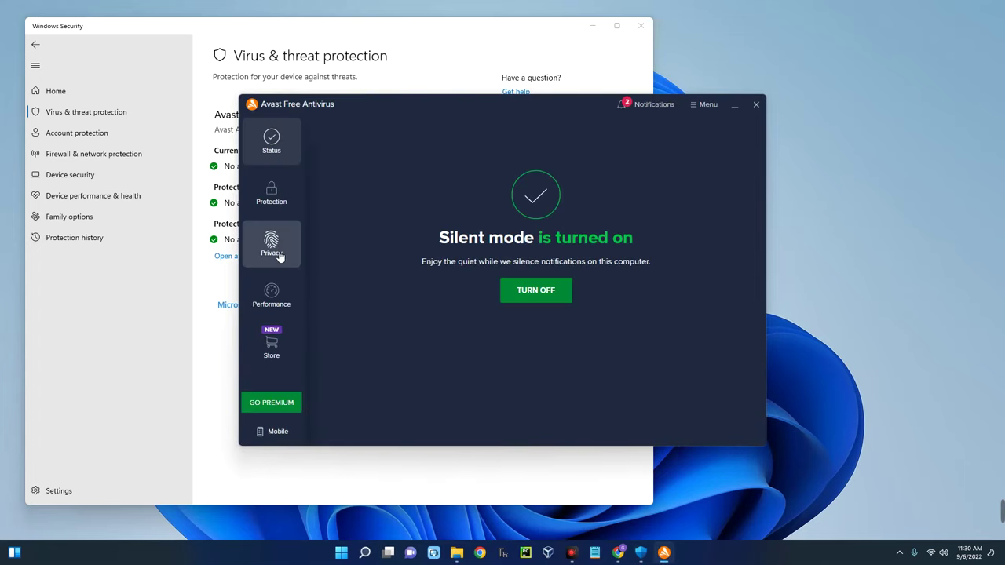
Find and open the Quarantine list among Avast's protection tools
{"action": "left_click", "coordinate": [290, 254]}
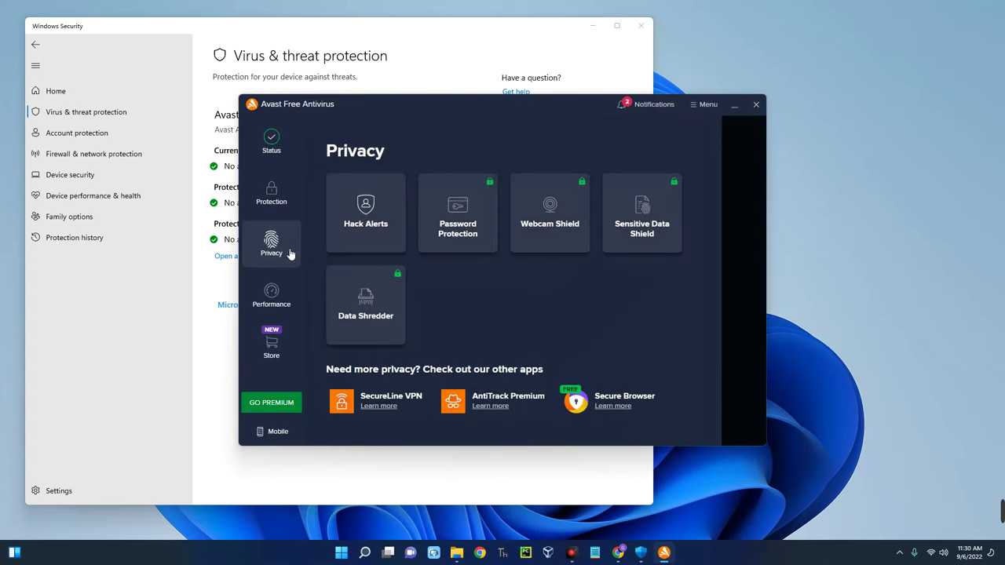
{"action": "left_click", "coordinate": [273, 294]}
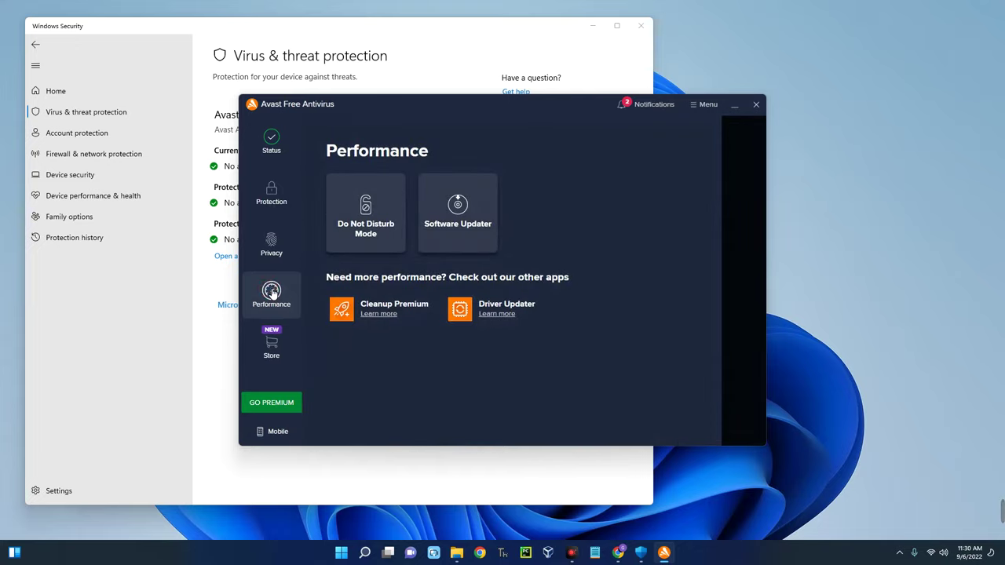
{"action": "left_click", "coordinate": [271, 201]}
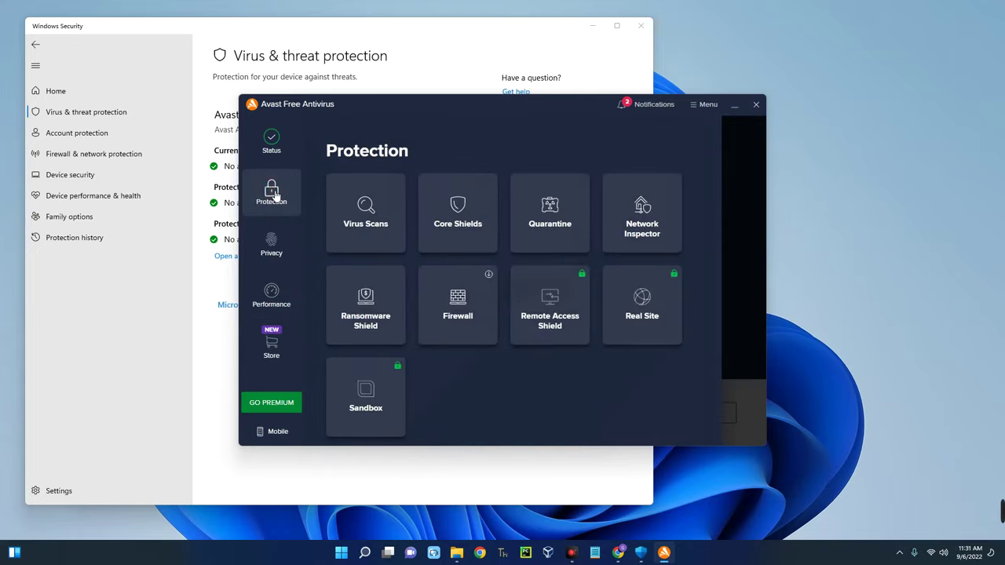
{"action": "left_click", "coordinate": [270, 197]}
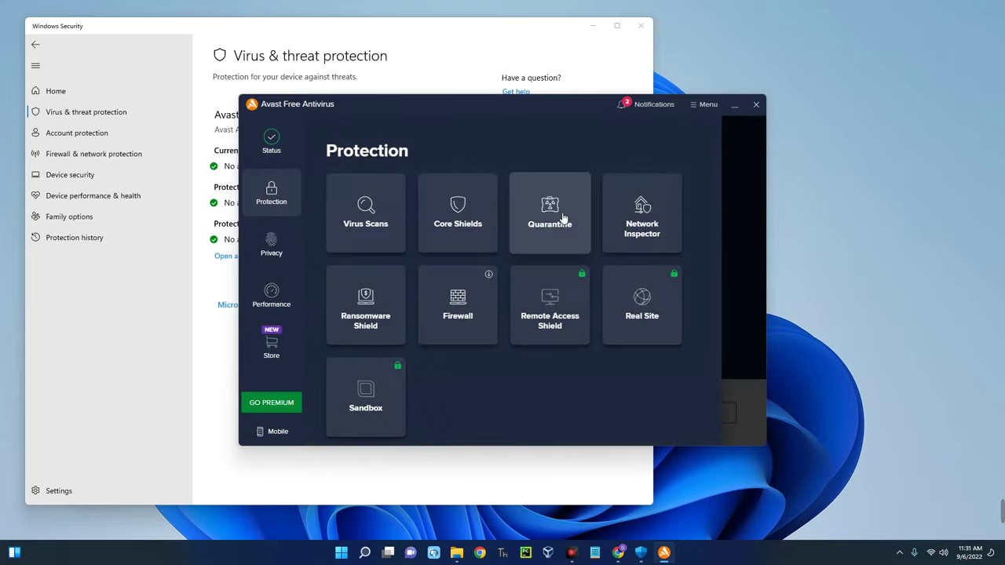
{"action": "left_click", "coordinate": [560, 218]}
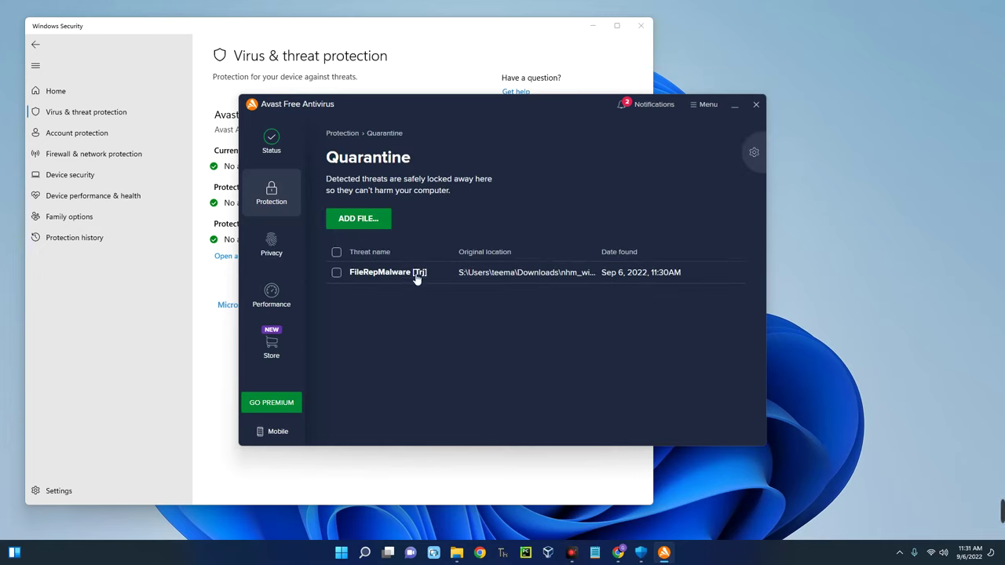
Restore the quarantined FileRepMalware [Trj] installer file with an exception and dismiss the confirmation
{"action": "mouse_move", "coordinate": [572, 276]}
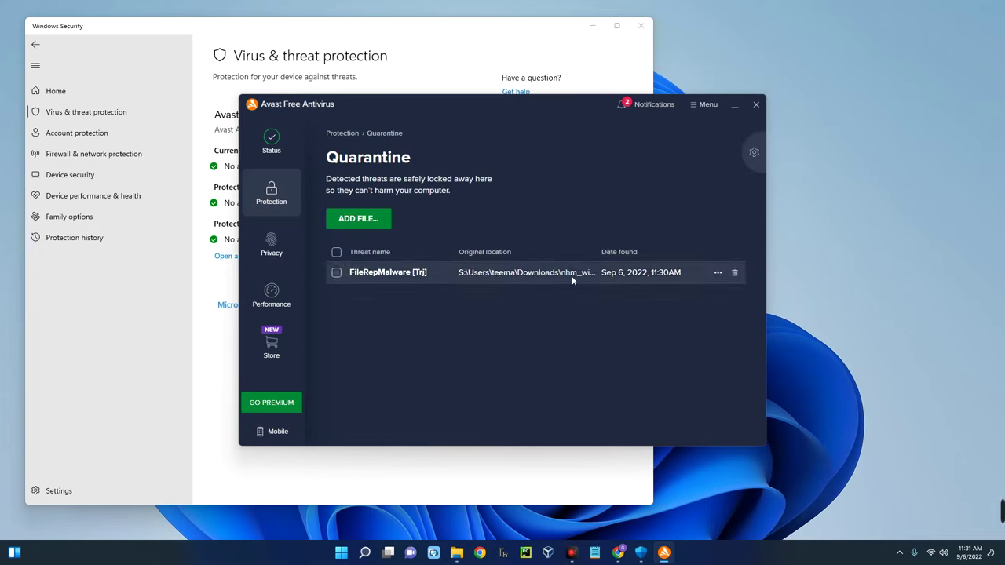
{"action": "left_click", "coordinate": [336, 253]}
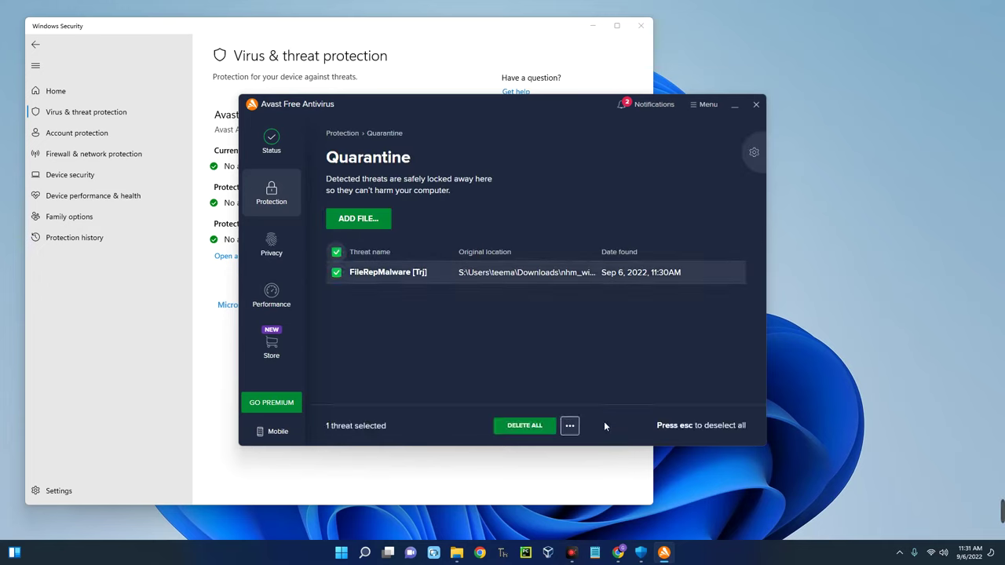
{"action": "left_click", "coordinate": [572, 425]}
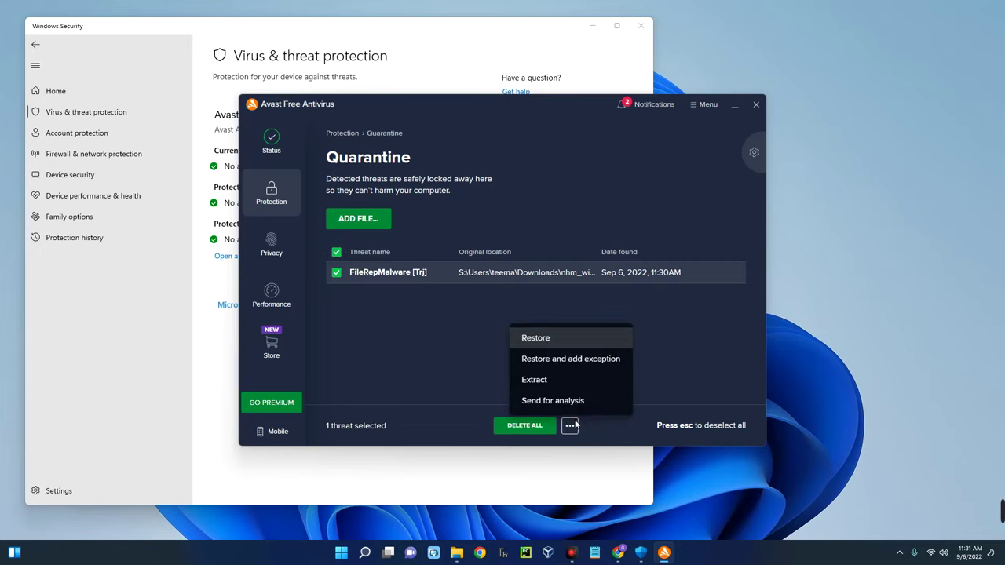
{"action": "left_click", "coordinate": [561, 359]}
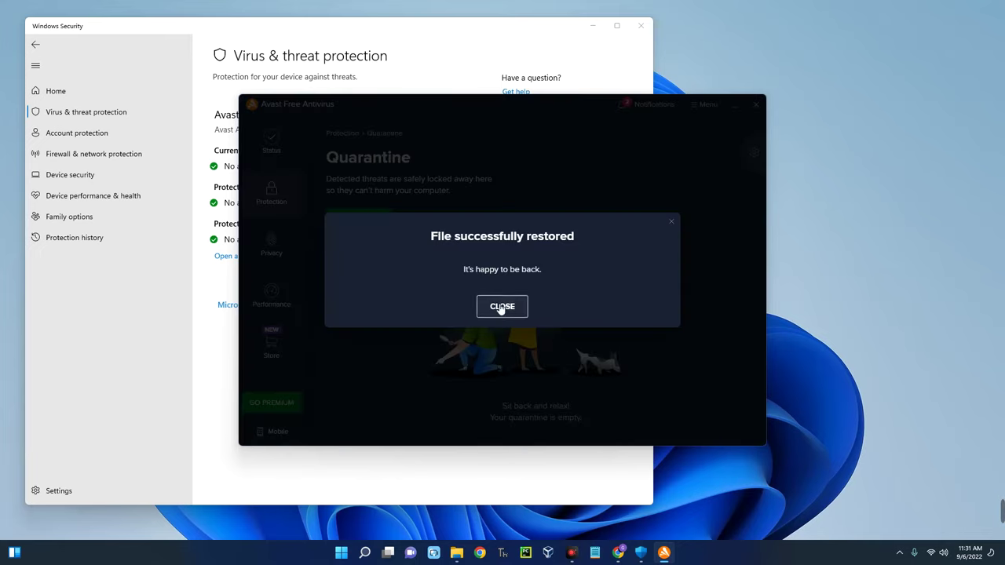
{"action": "left_click", "coordinate": [501, 307]}
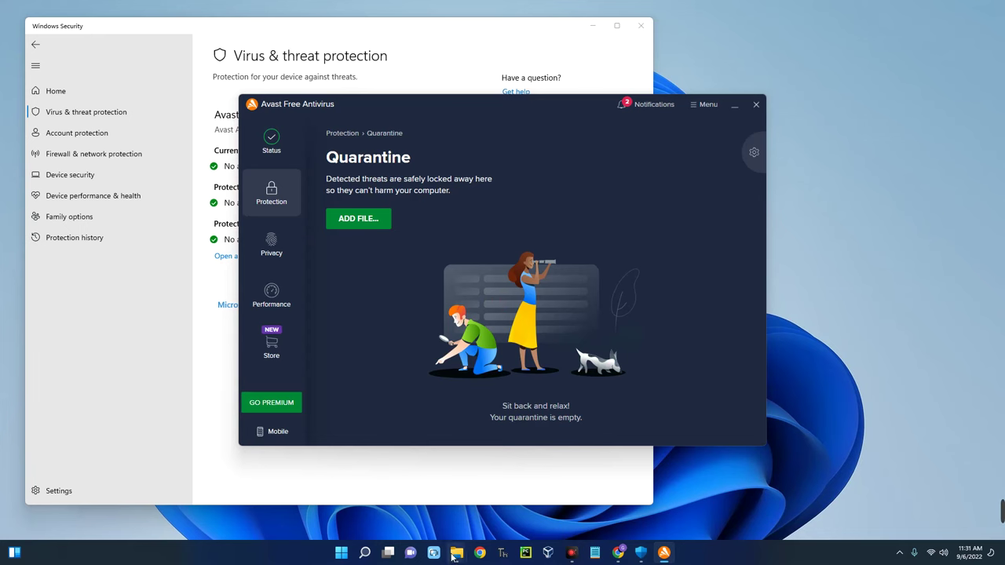
Run the nhm_windows_3.0.9.2 installer from the Downloads folder, accept the license agreement, and start the installation
{"action": "mouse_move", "coordinate": [456, 553]}
{"action": "left_click", "coordinate": [500, 477]}
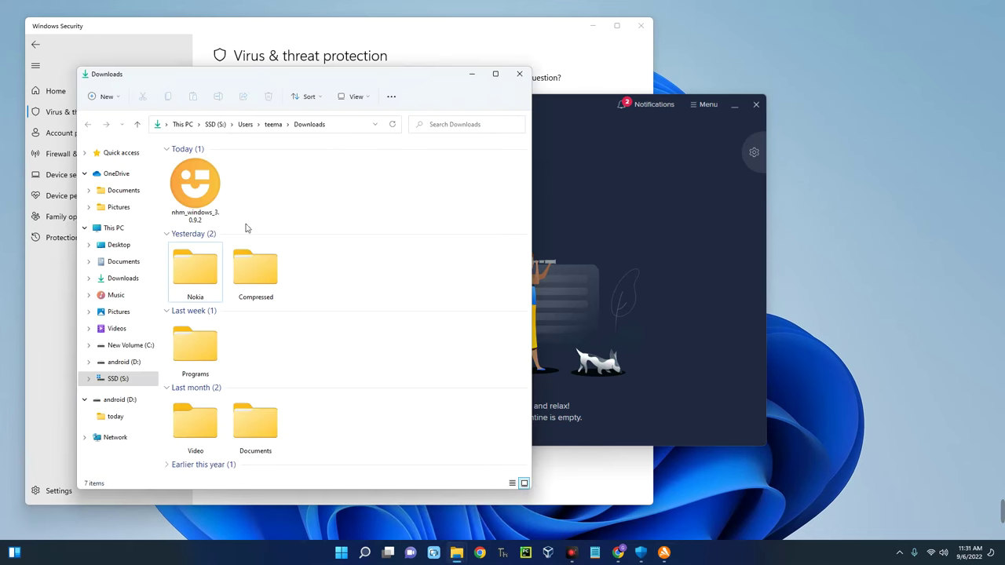
{"action": "left_click", "coordinate": [198, 188]}
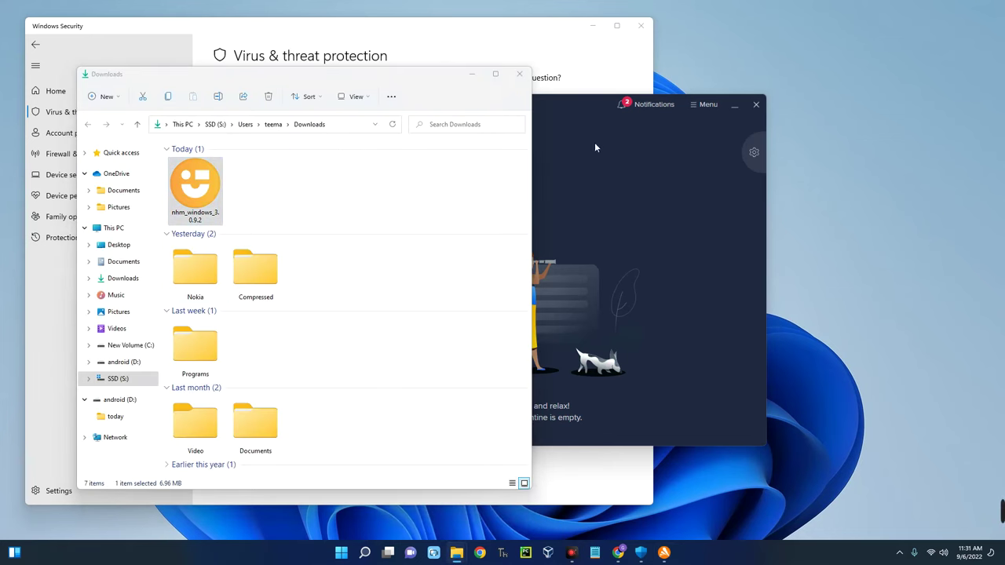
{"action": "left_click", "coordinate": [389, 334]}
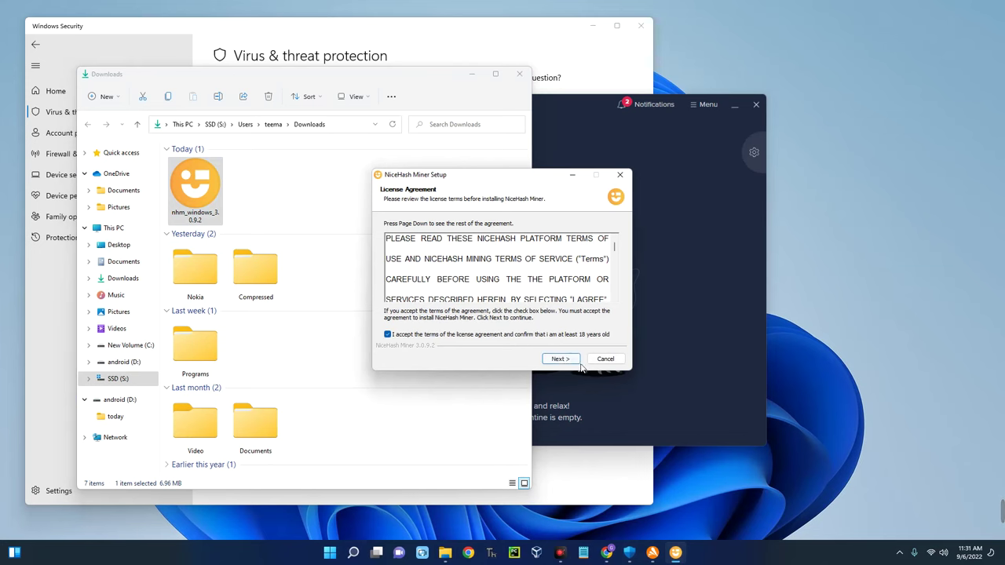
{"action": "left_click", "coordinate": [560, 359]}
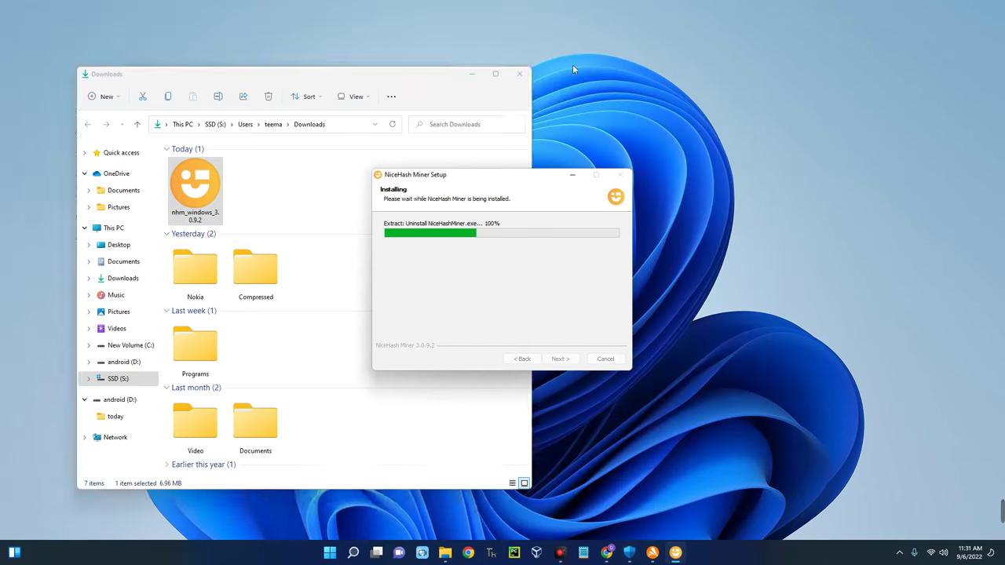
Put the Downloads window away, finish the setup with Run NiceHash Miner enabled, and cancel the missing shortcut search
{"action": "left_click", "coordinate": [471, 73]}
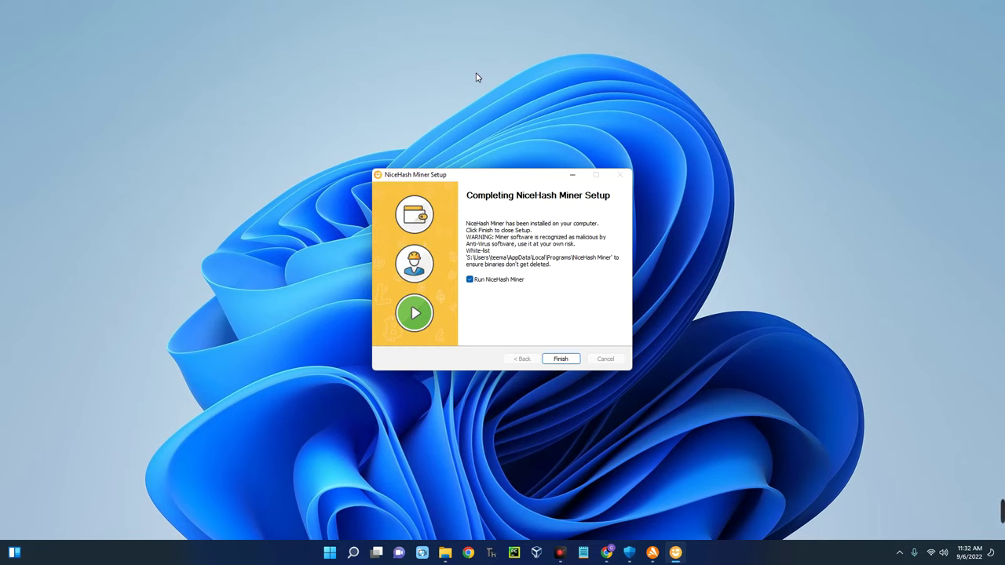
{"action": "left_click", "coordinate": [558, 359]}
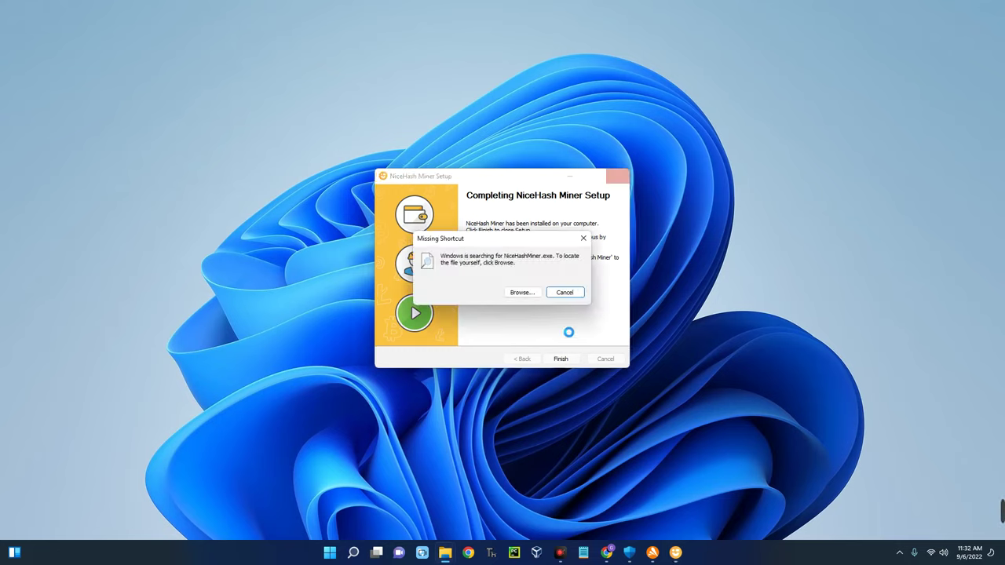
{"action": "left_click", "coordinate": [562, 292]}
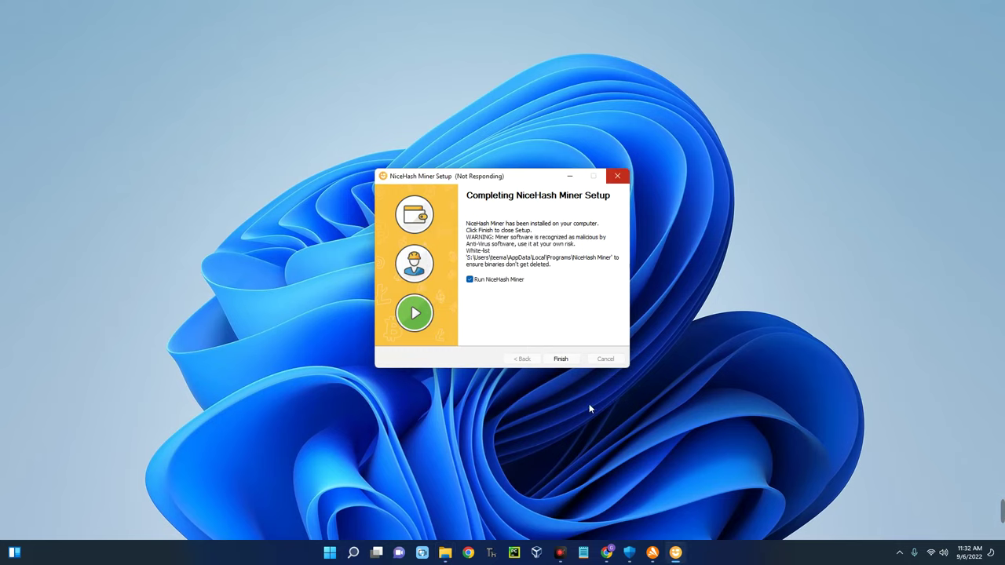
Bring back Avast's Quarantine list, review its entries, and restore all of them with an exception
{"action": "left_click", "coordinate": [661, 554]}
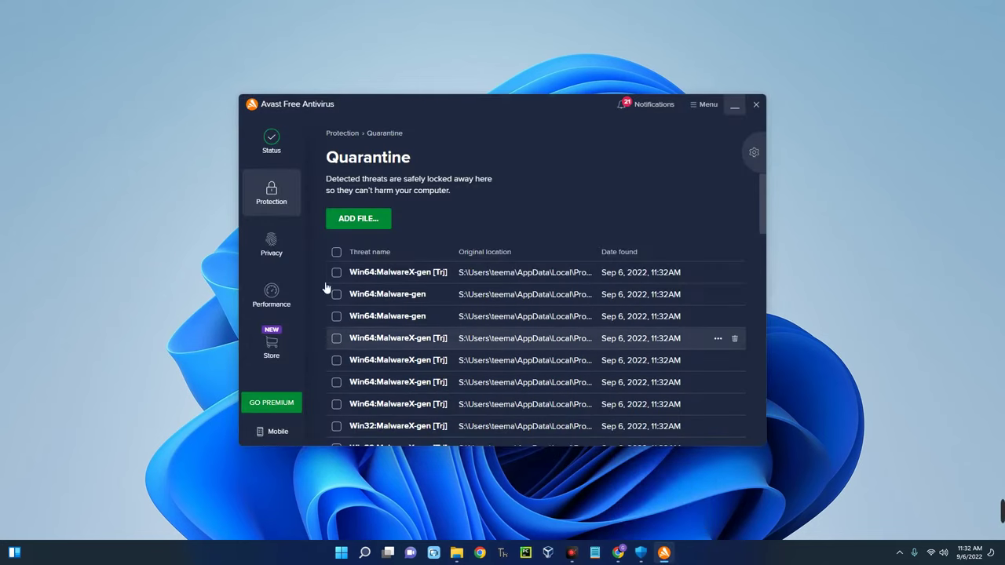
{"action": "scroll", "coordinate": [495, 310], "scroll_direction": "down", "scroll_amount": 3}
{"action": "scroll", "coordinate": [506, 361], "scroll_direction": "up", "scroll_amount": 2}
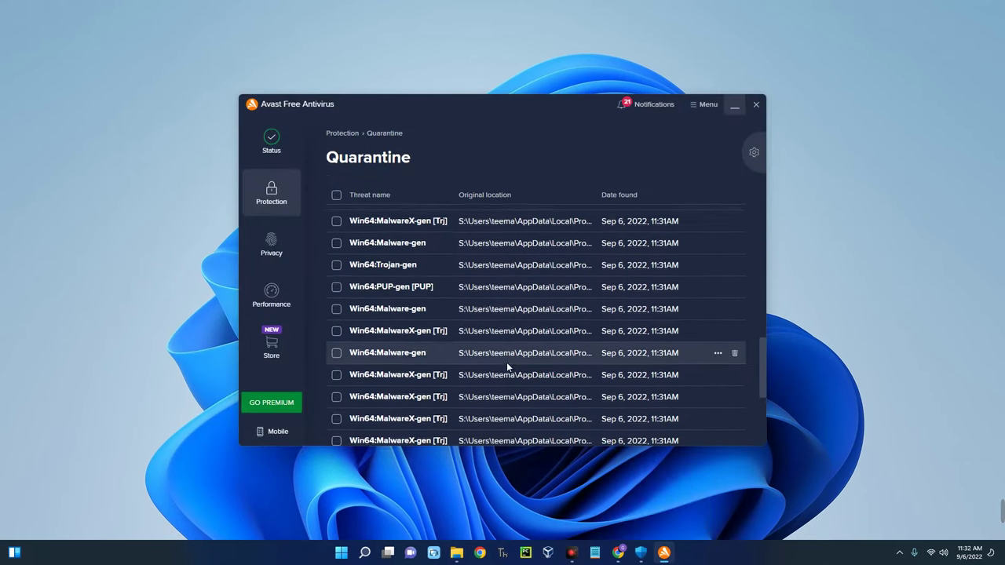
{"action": "scroll", "coordinate": [507, 362], "scroll_direction": "down", "scroll_amount": 2}
{"action": "scroll", "coordinate": [507, 360], "scroll_direction": "up", "scroll_amount": 5}
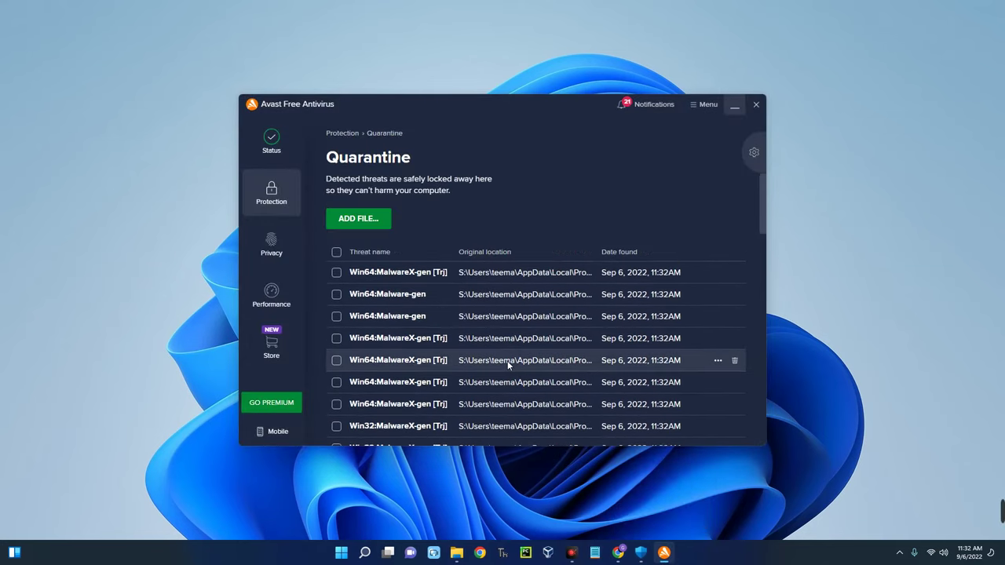
{"action": "left_click", "coordinate": [335, 253]}
{"action": "left_click", "coordinate": [571, 427]}
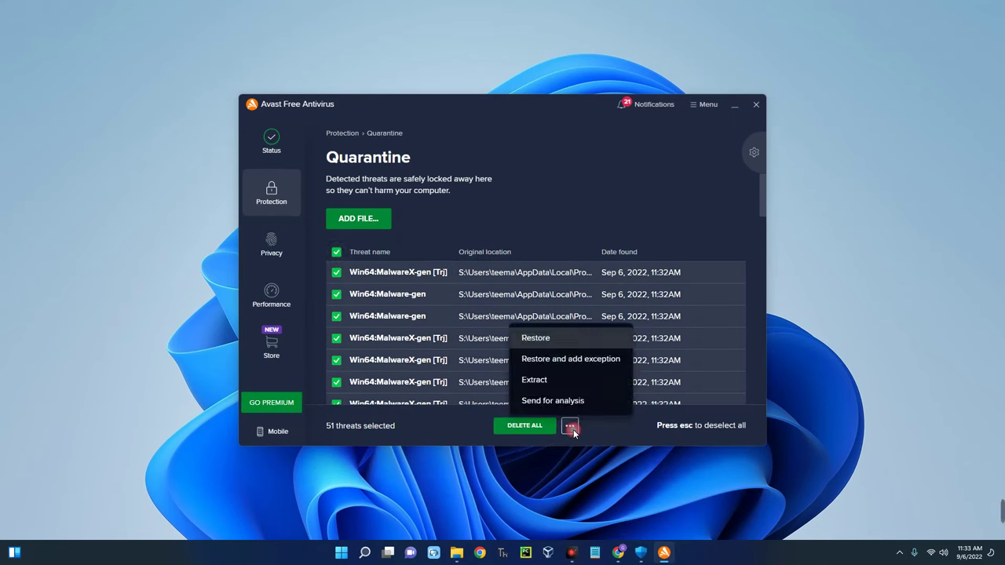
{"action": "left_click", "coordinate": [567, 359]}
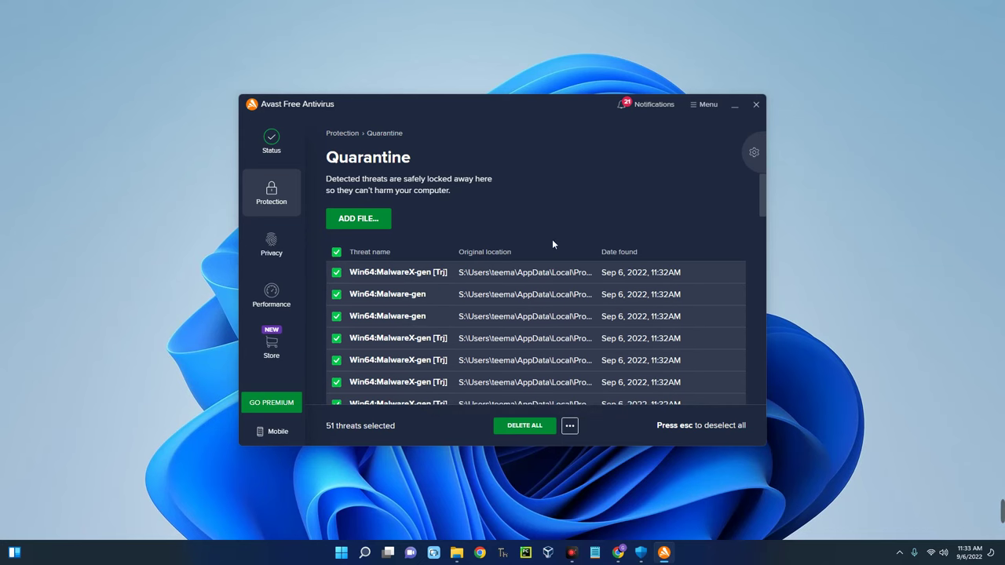
Look through the selected quarantine entries from end to end and close Avast
{"action": "scroll", "coordinate": [554, 247], "scroll_direction": "down", "scroll_amount": 15}
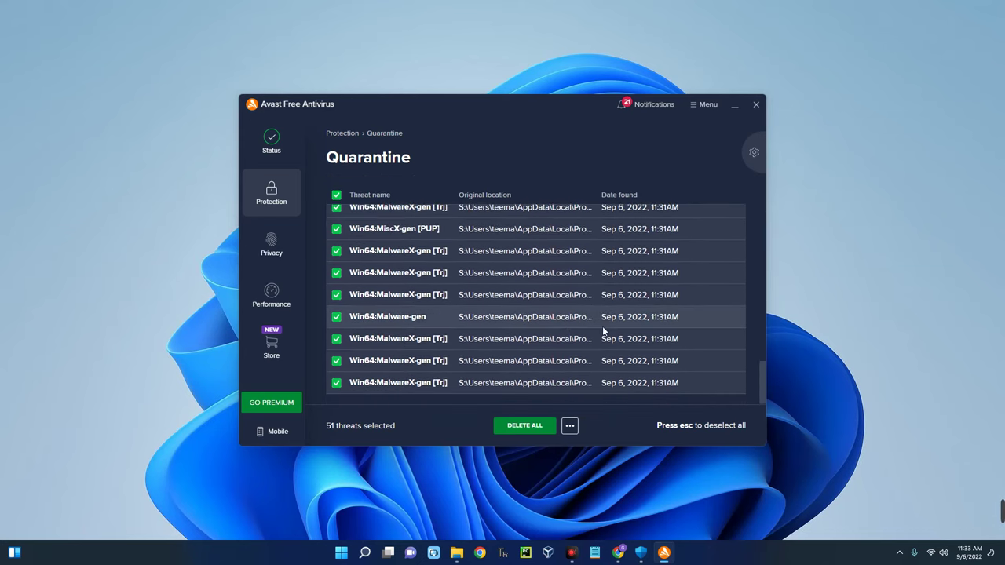
{"action": "scroll", "coordinate": [613, 392], "scroll_direction": "up", "scroll_amount": 4}
{"action": "scroll", "coordinate": [612, 396], "scroll_direction": "up", "scroll_amount": 10}
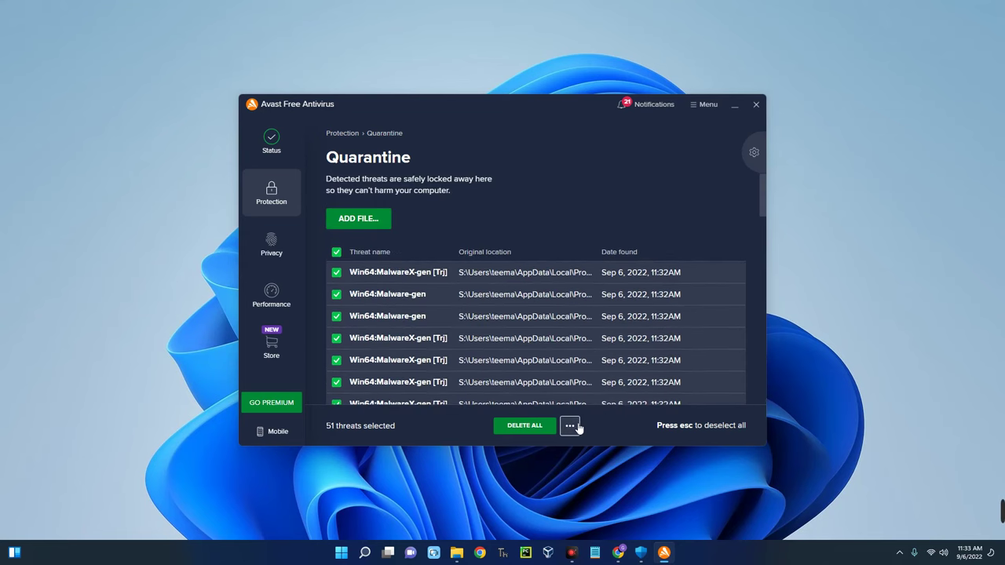
{"action": "left_click", "coordinate": [756, 104]}
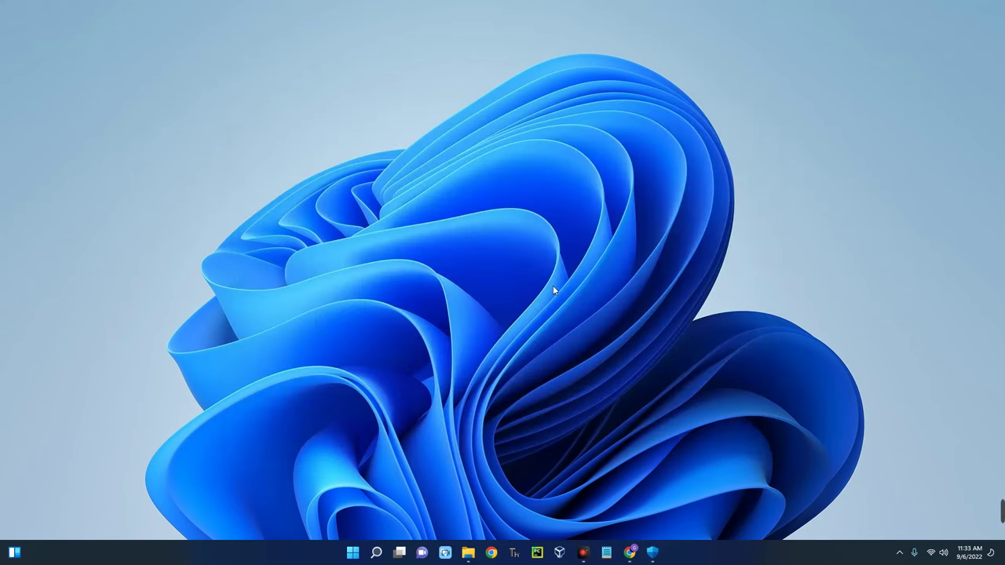
Turn on the display of desktop icons to reach the NiceHash Miner shortcut
{"action": "right_click", "coordinate": [324, 87]}
{"action": "mouse_move", "coordinate": [441, 101]}
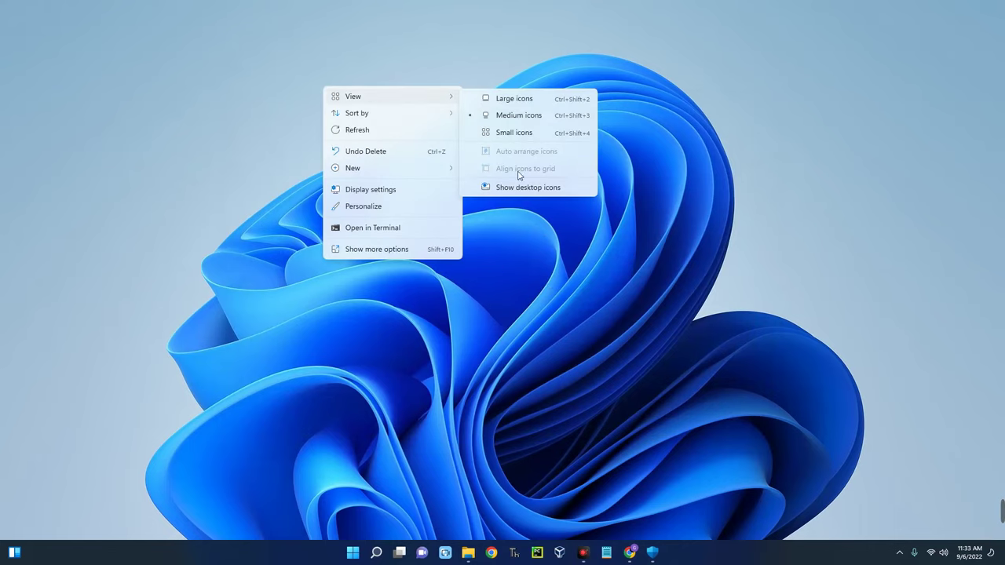
{"action": "left_click", "coordinate": [515, 187]}
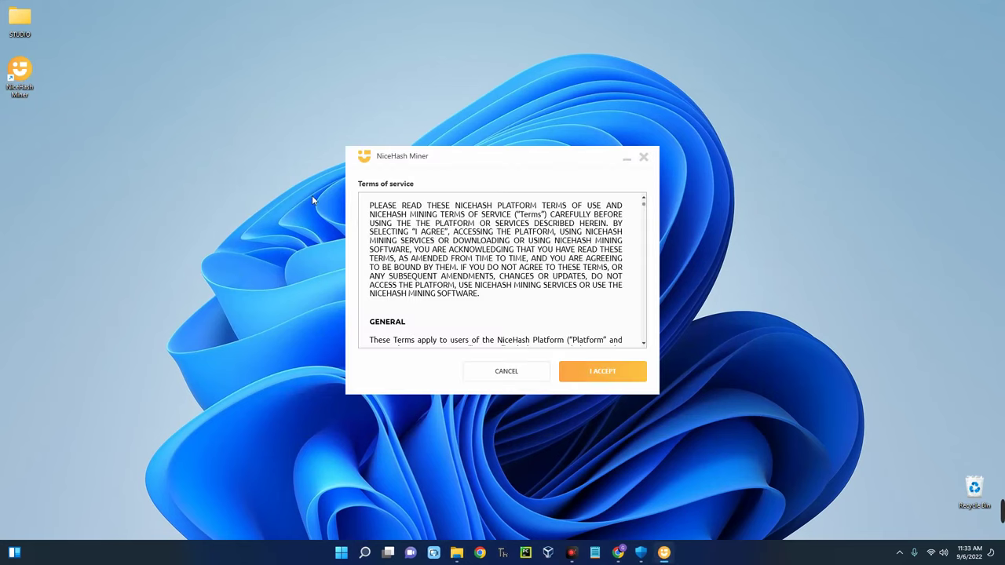
Accept NiceHash Miner's terms of service and third-party software disclaimer, and continue with English as the language
{"action": "left_click", "coordinate": [581, 370]}
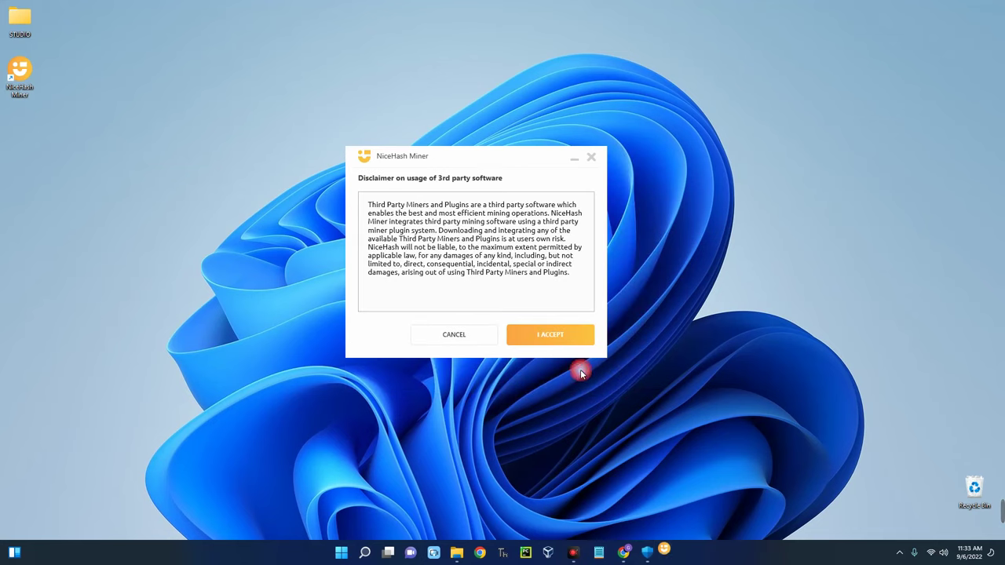
{"action": "left_click", "coordinate": [541, 333]}
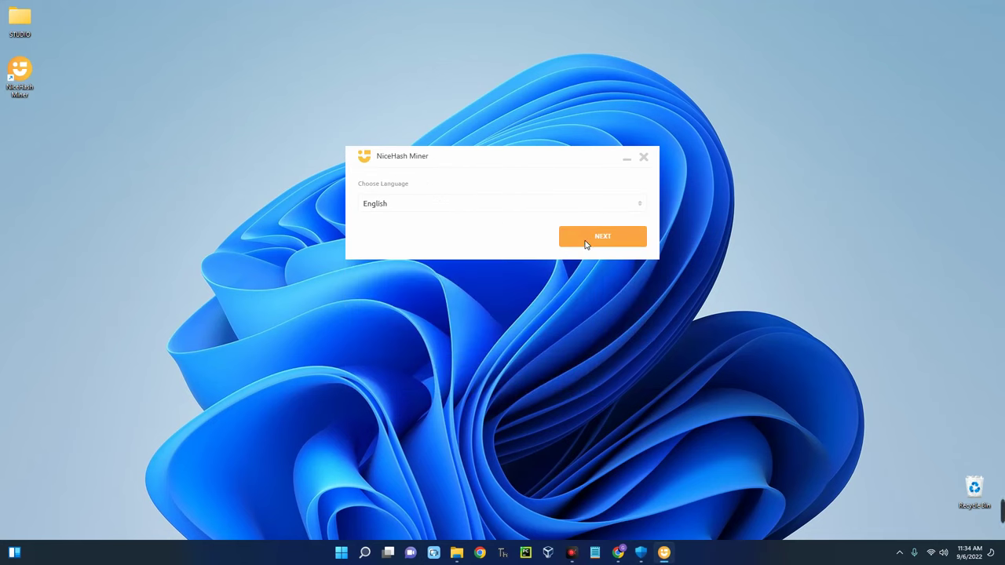
{"action": "left_click", "coordinate": [585, 244]}
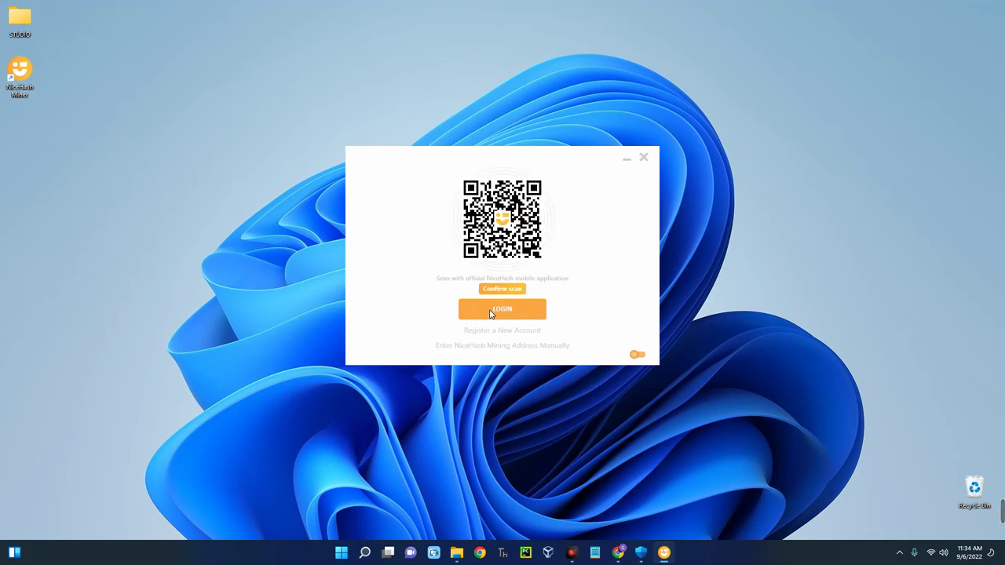
Log in to the NiceHash account with the account's email address and password
{"action": "left_click", "coordinate": [496, 312]}
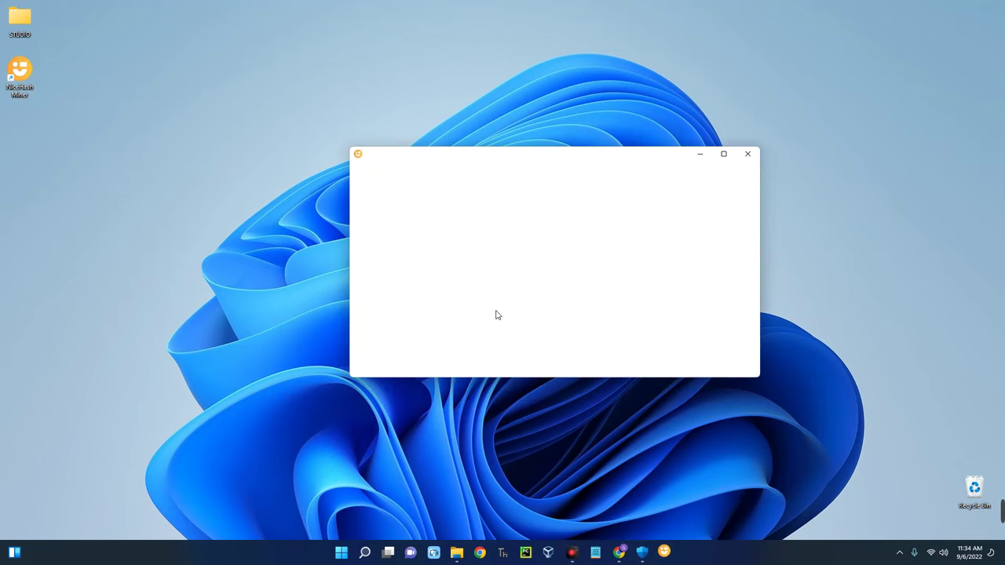
{"action": "type", "text": "t"}
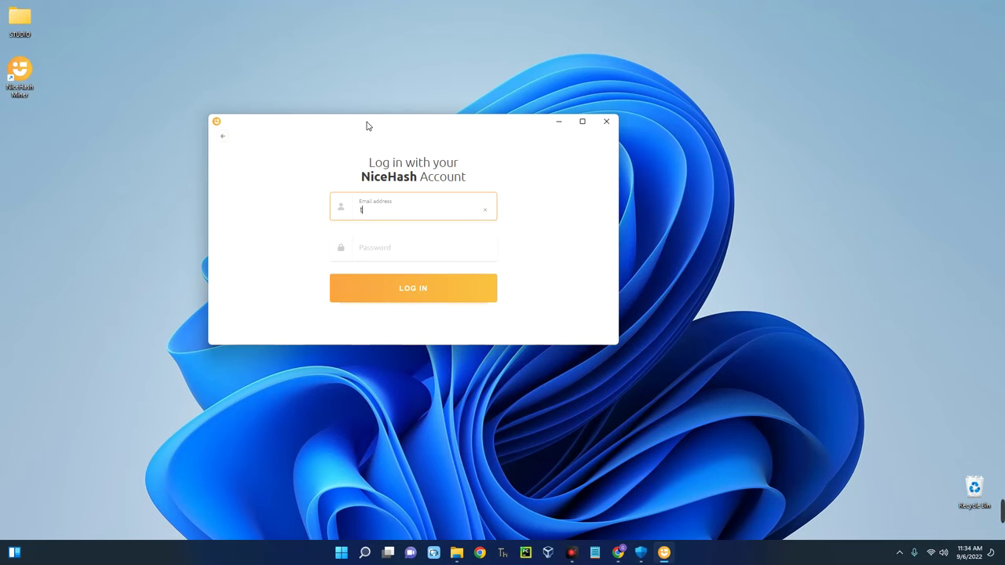
{"action": "type", "text": "@gmail.com"}
{"action": "key", "text": "Tab"}
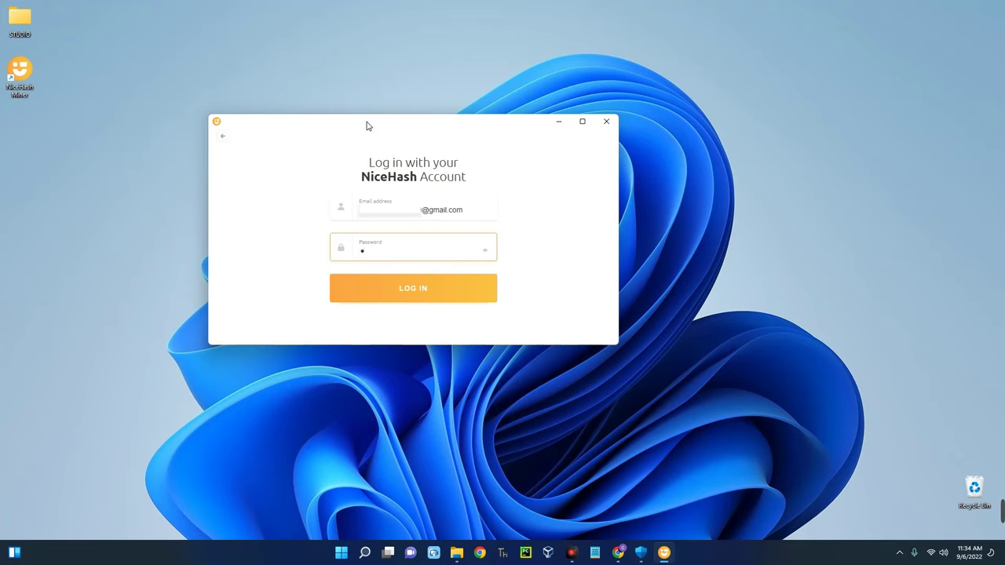
{"action": "left_click", "coordinate": [438, 290]}
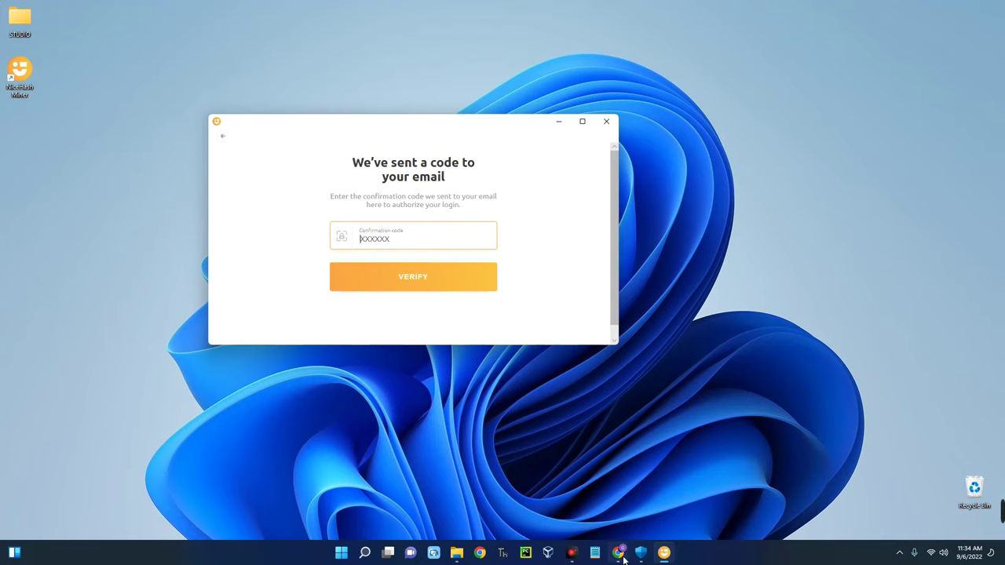
Paste the emailed confirmation code, verify the login, and dismiss the login message
{"action": "left_click", "coordinate": [407, 242]}
{"action": "key", "text": "ctrl+v"}
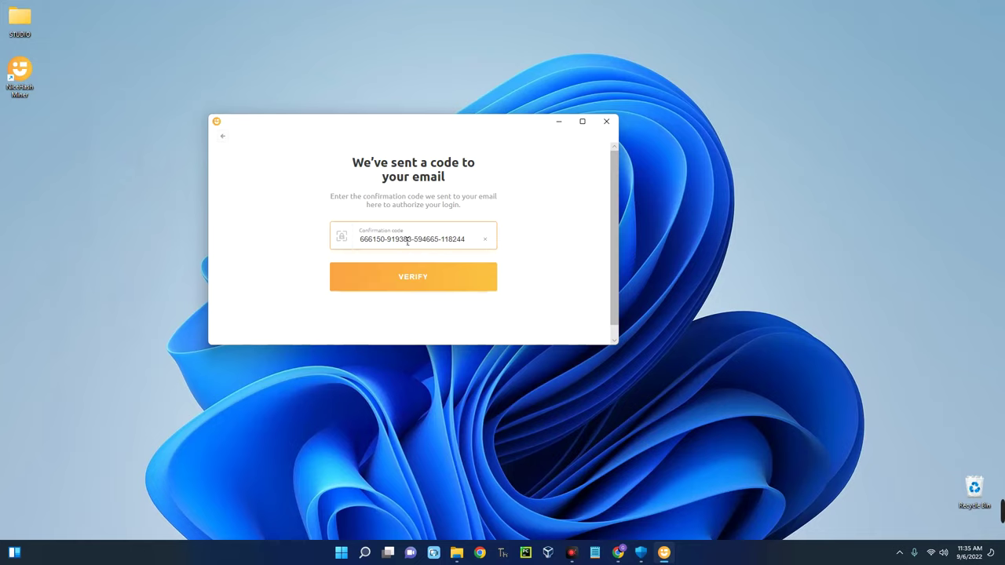
{"action": "left_click", "coordinate": [436, 277]}
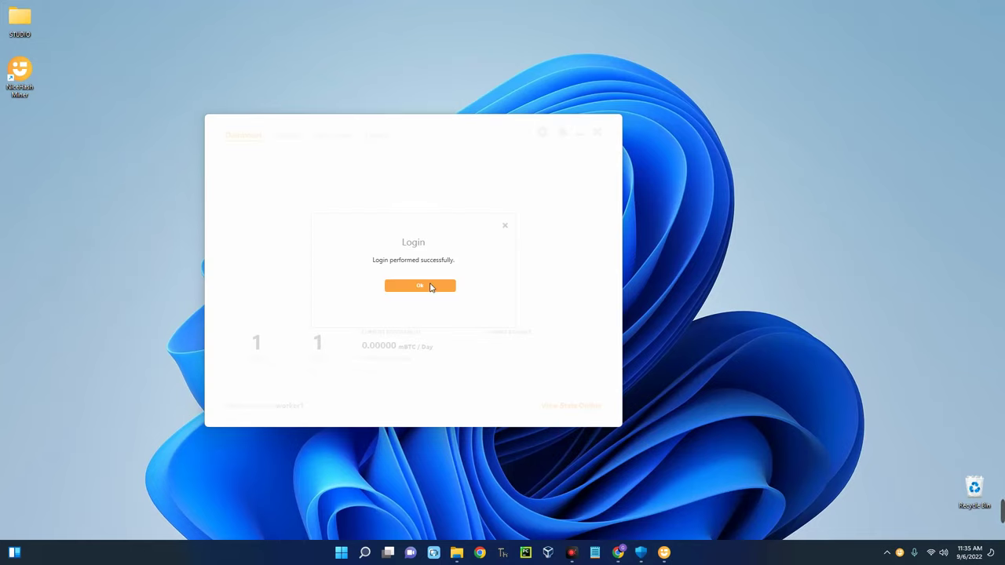
{"action": "left_click", "coordinate": [417, 287]}
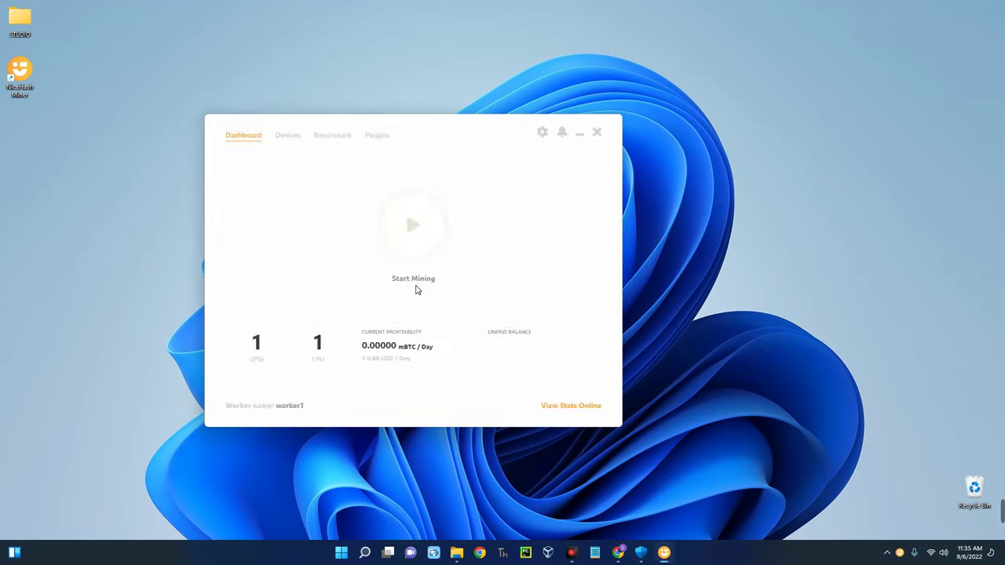
Enable all mining devices, including the Intel Core i5-4570 CPU, and open the Benchmark page
{"action": "left_click", "coordinate": [291, 139]}
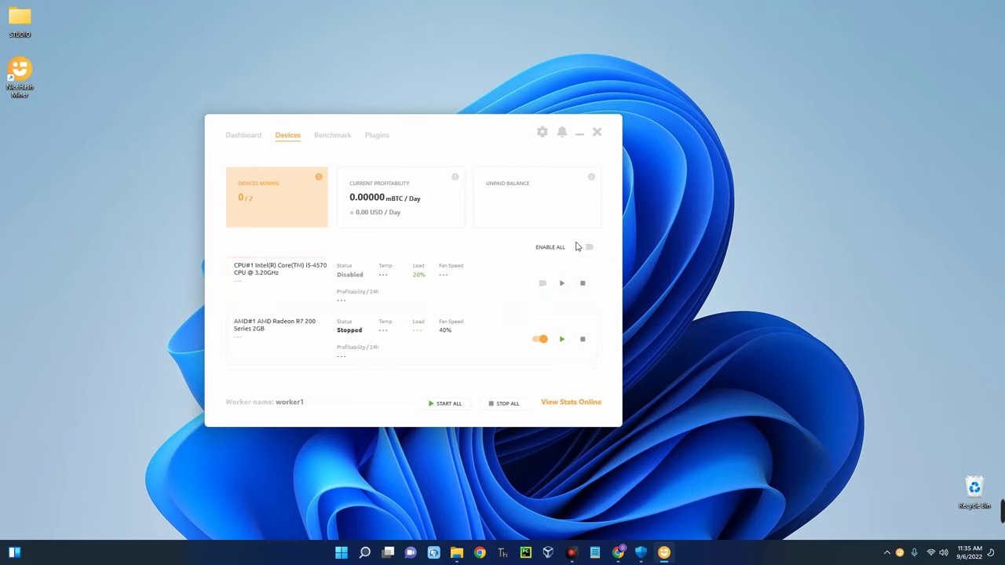
{"action": "left_click", "coordinate": [588, 248]}
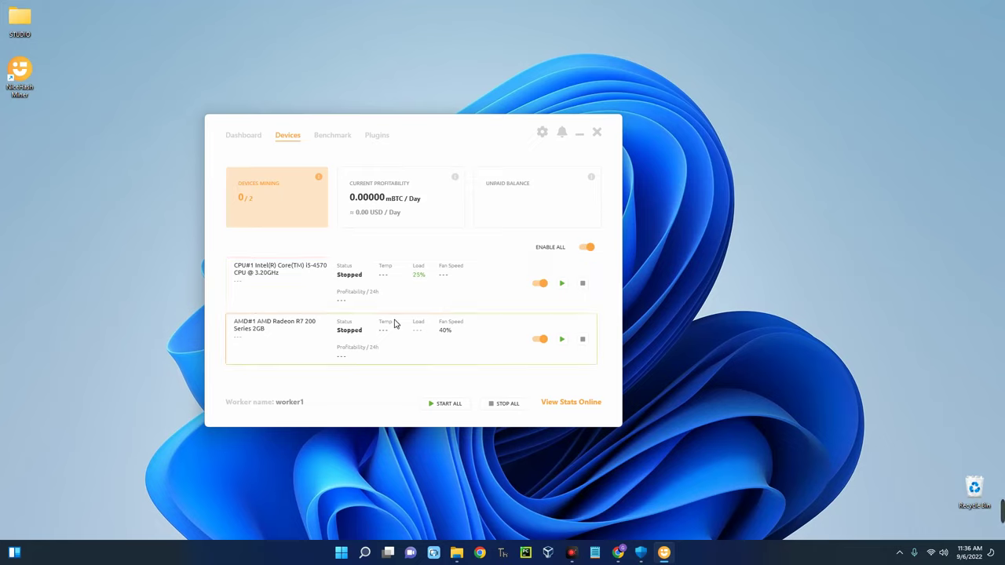
{"action": "left_click", "coordinate": [330, 138]}
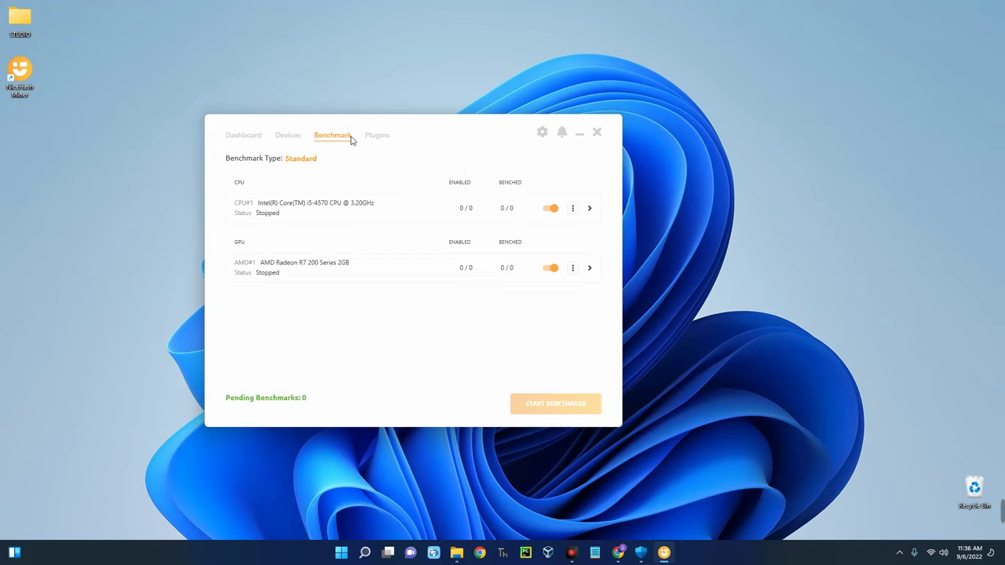
Start mining on all devices and allow lolminer through Windows Defender Firewall on public networks
{"action": "left_click", "coordinate": [377, 138]}
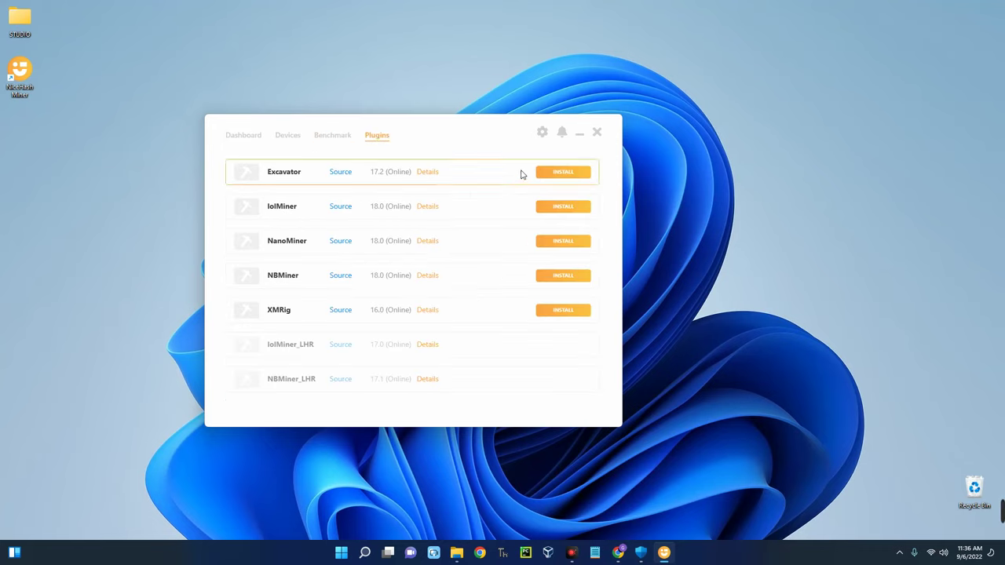
{"action": "left_click", "coordinate": [243, 135]}
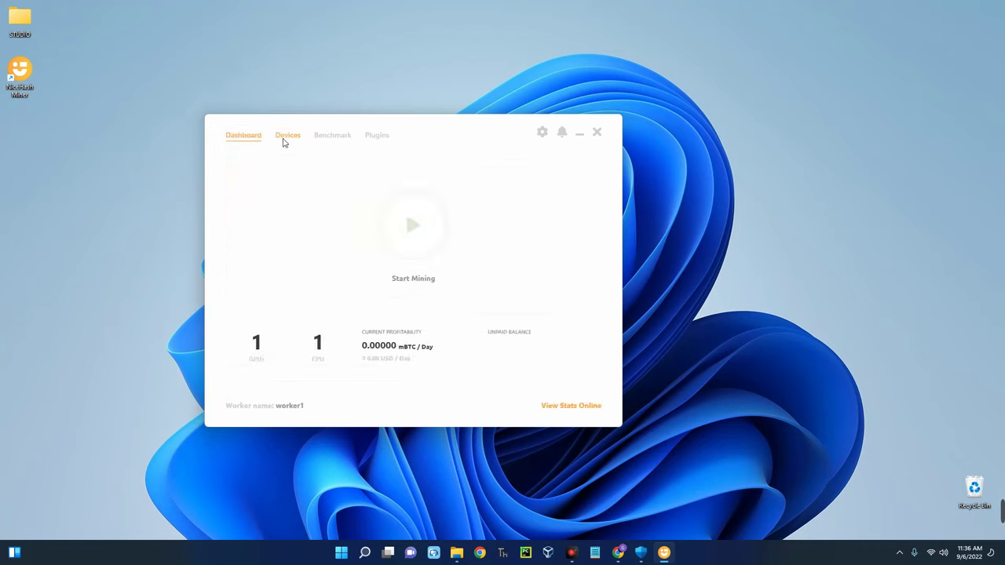
{"action": "left_click", "coordinate": [284, 137]}
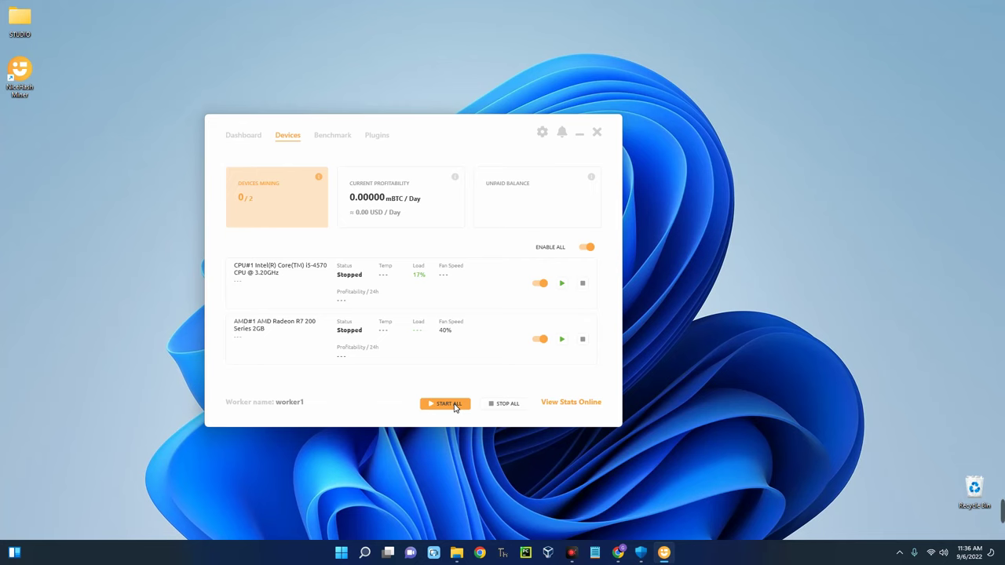
{"action": "left_click", "coordinate": [448, 404]}
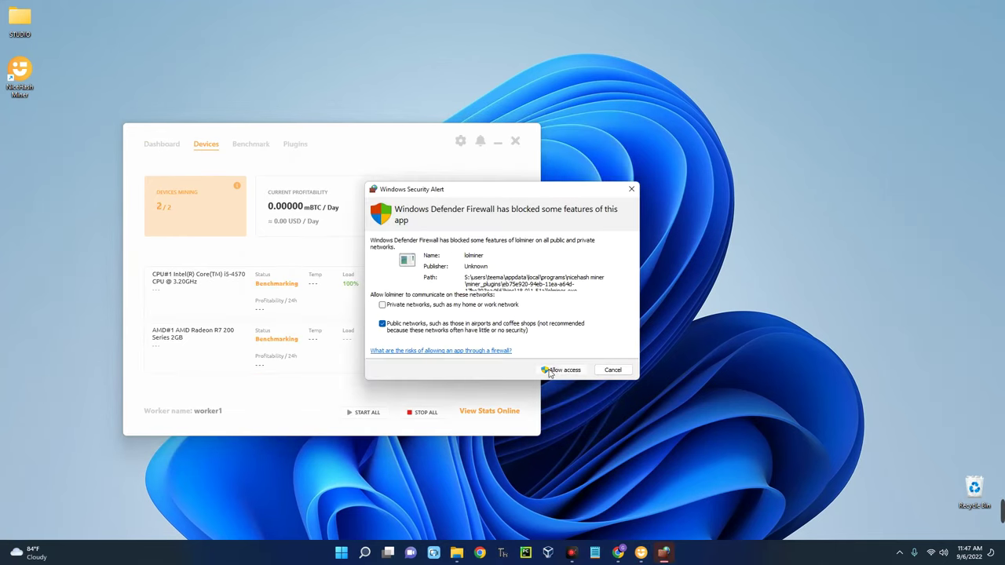
{"action": "left_click", "coordinate": [559, 370]}
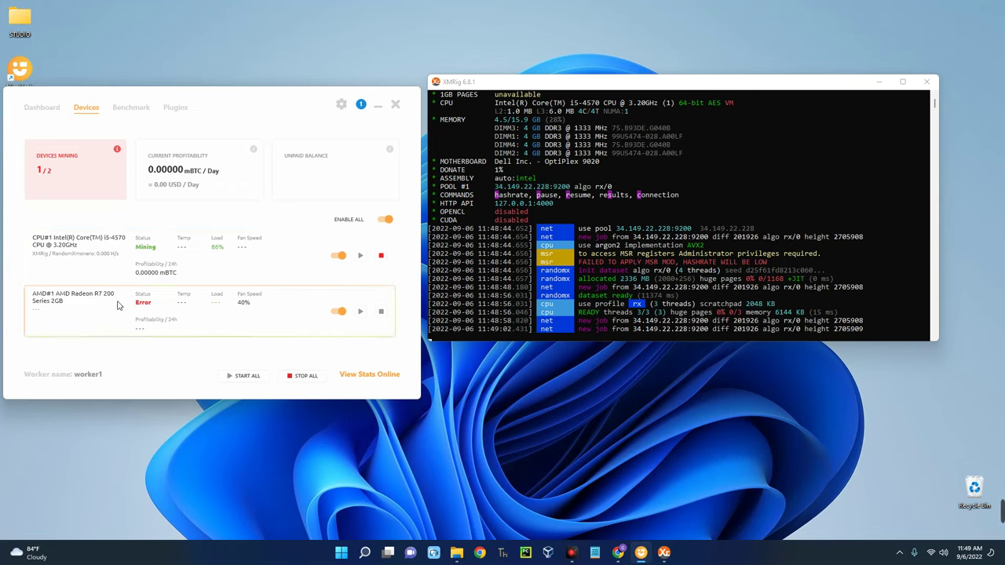
Review the miner's current profitability, the status of each device and the failed benchmarks notification
{"action": "left_click", "coordinate": [41, 108]}
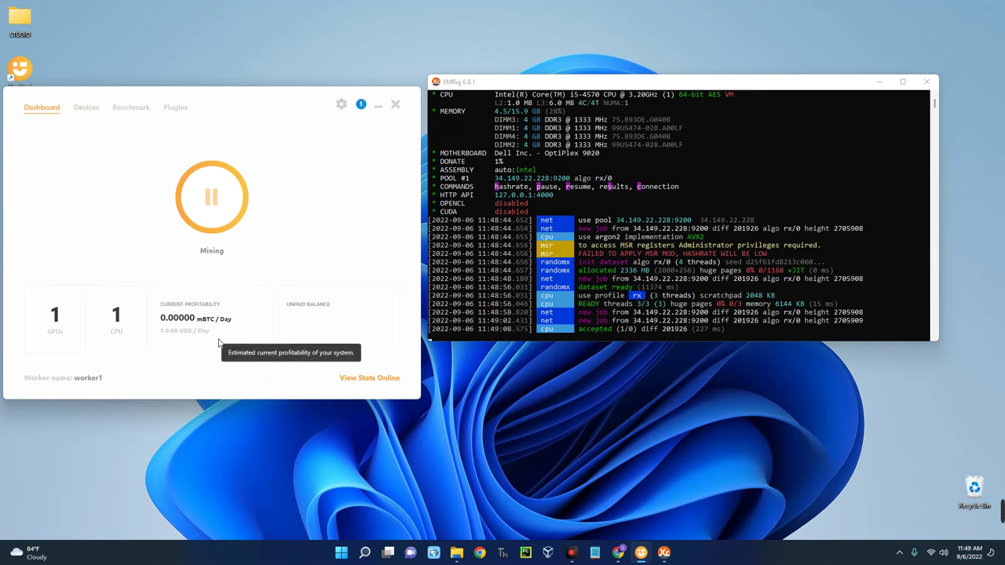
{"action": "mouse_move", "coordinate": [185, 336]}
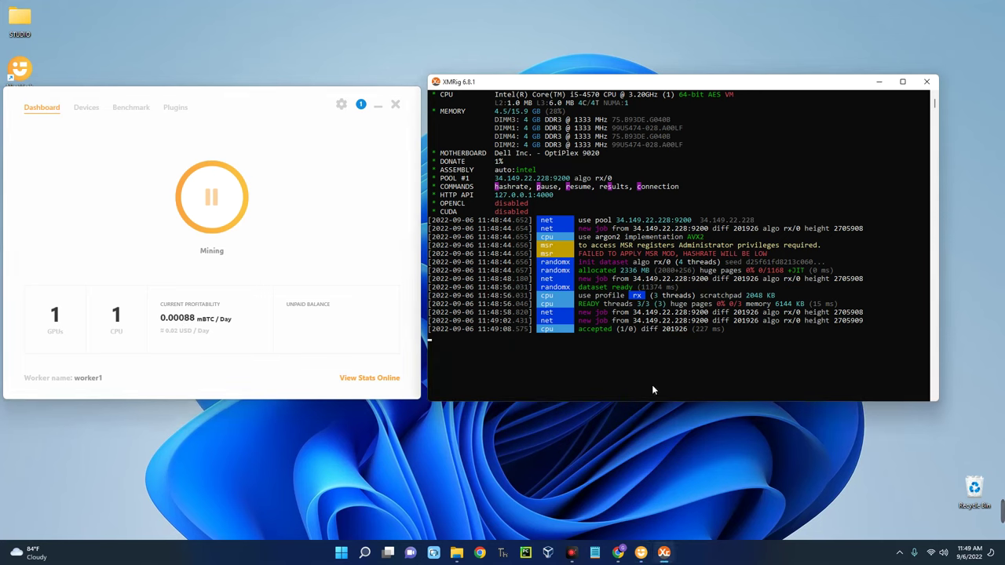
{"action": "left_click", "coordinate": [88, 108]}
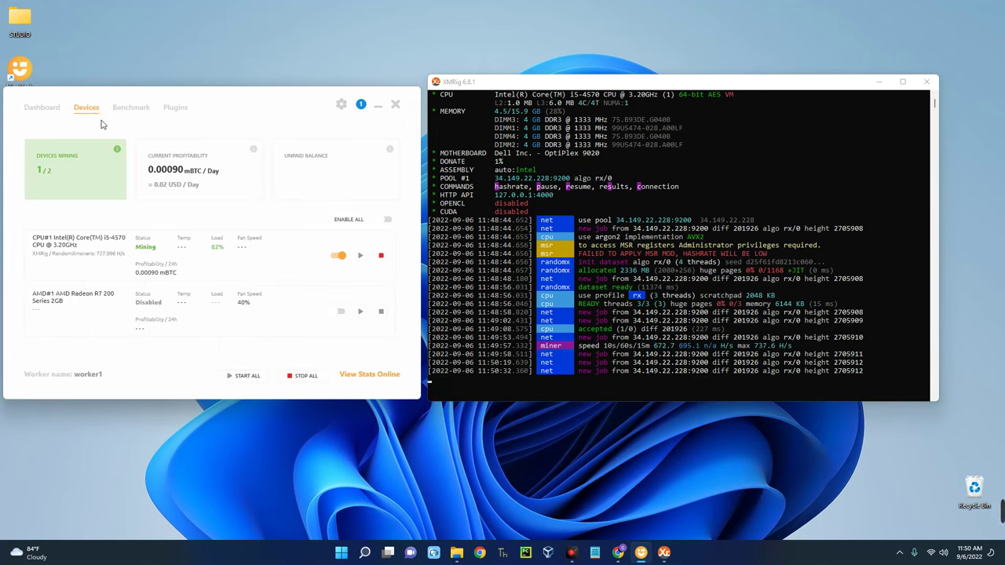
{"action": "left_click", "coordinate": [361, 103]}
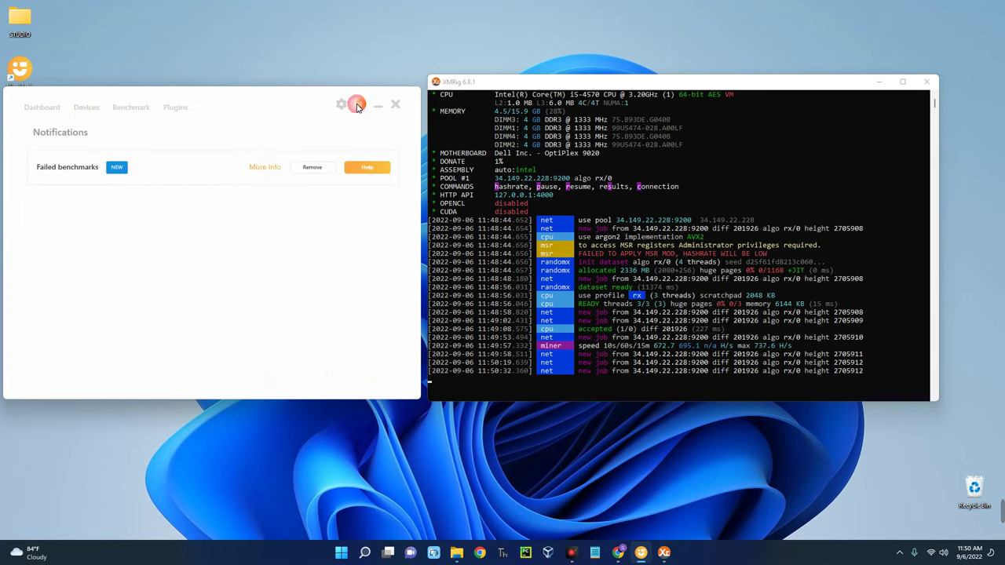
{"action": "left_click", "coordinate": [43, 107]}
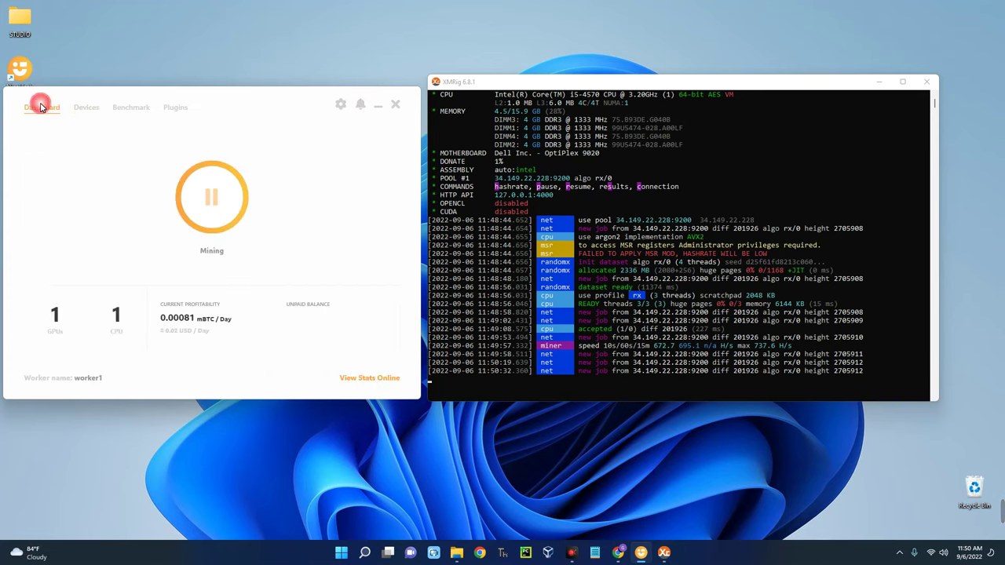
Close the miner, start mining again after reopening it, and check the current profitability in the devices overview
{"action": "left_click", "coordinate": [395, 104]}
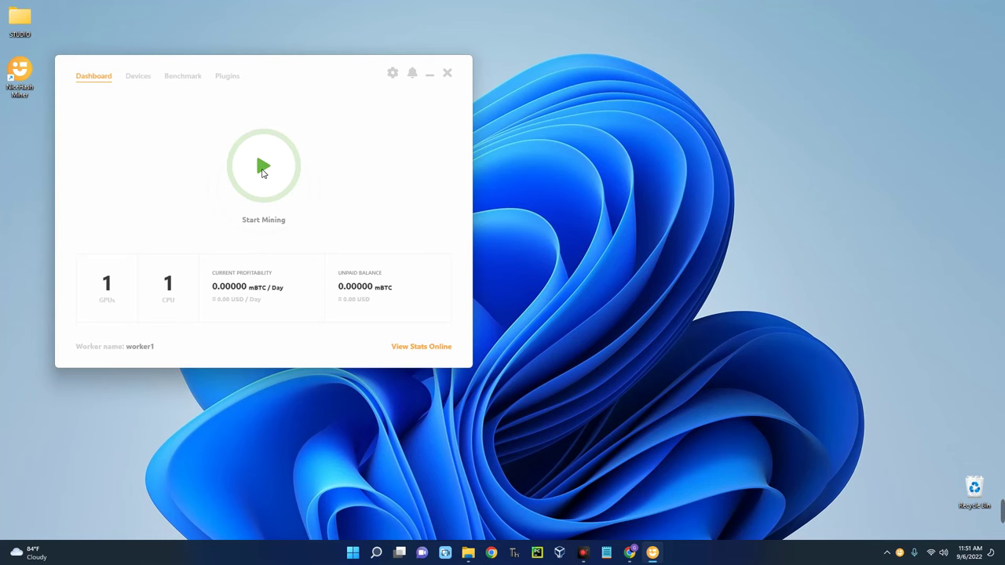
{"action": "left_click", "coordinate": [263, 167]}
{"action": "left_click", "coordinate": [139, 76]}
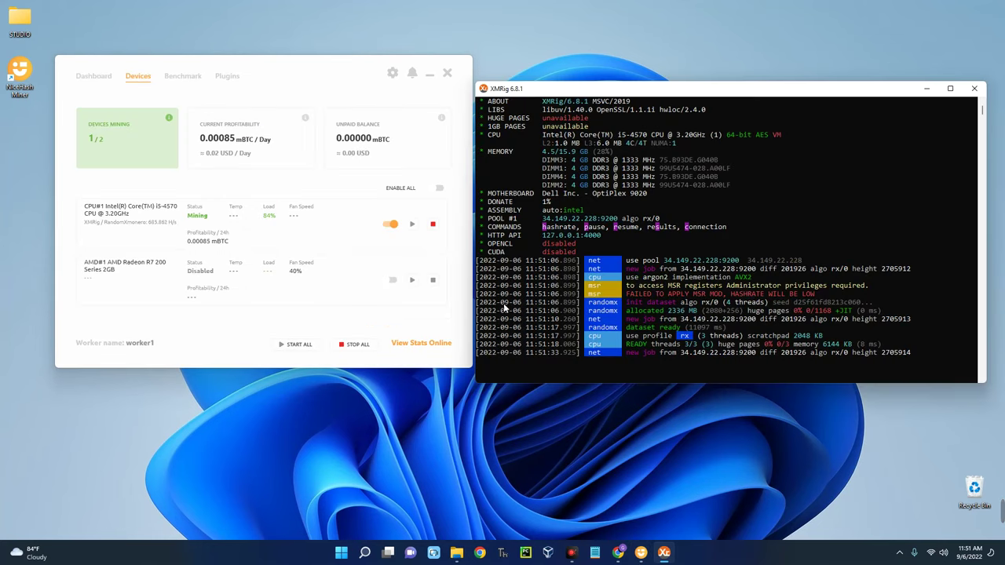
{"action": "left_click", "coordinate": [245, 155]}
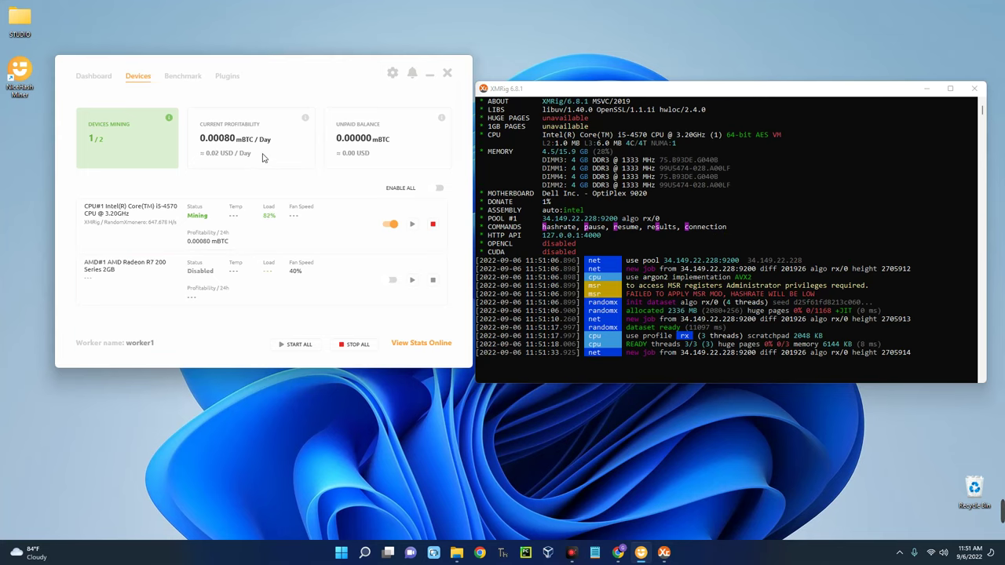
{"action": "mouse_move", "coordinate": [269, 154]}
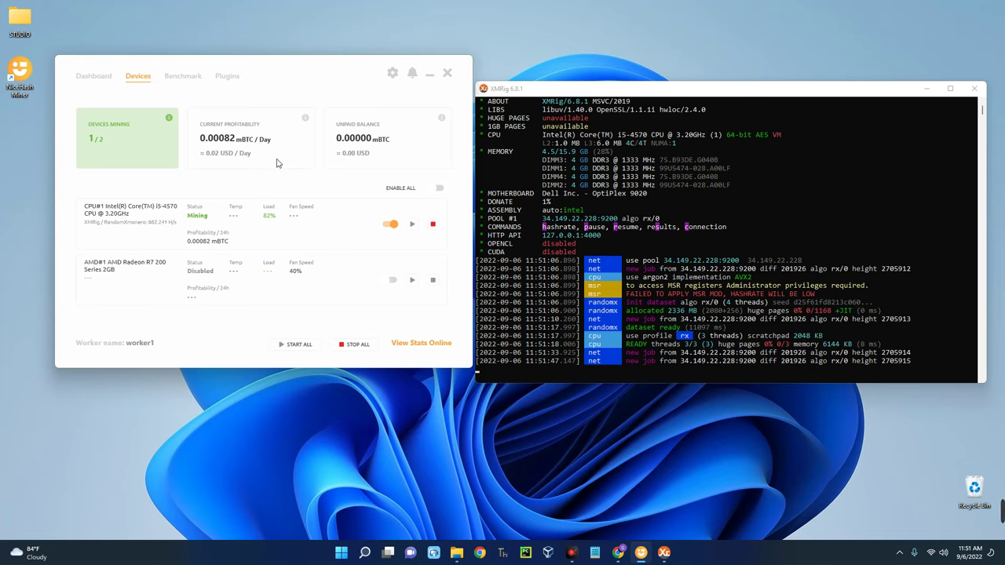
{"action": "mouse_move", "coordinate": [217, 158]}
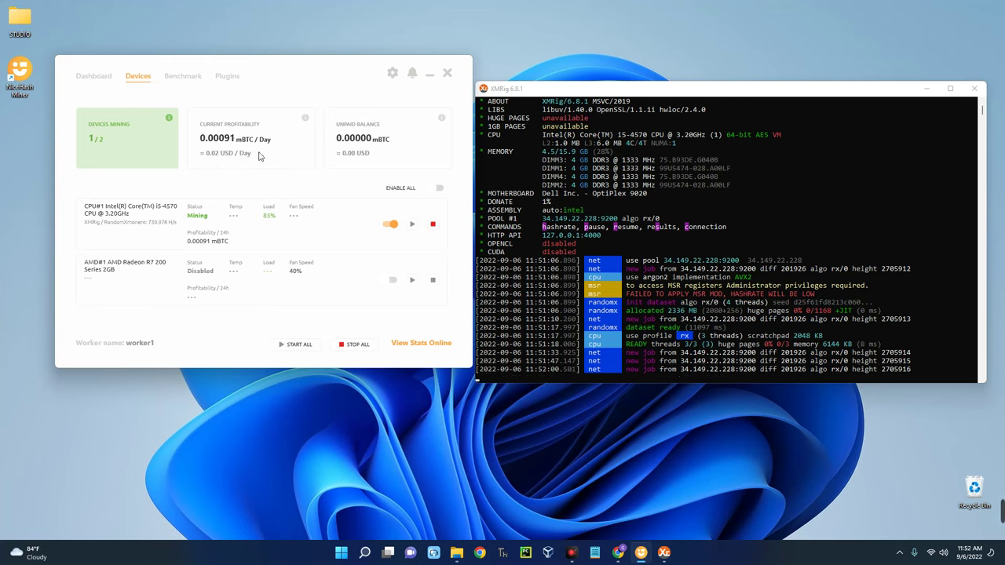
{"action": "mouse_move", "coordinate": [321, 158]}
Switch to Chrome, reload the NiceHash web dashboard to examine the mining status and recent activity, and minimize the browser
{"action": "key", "text": "alt+Tab"}
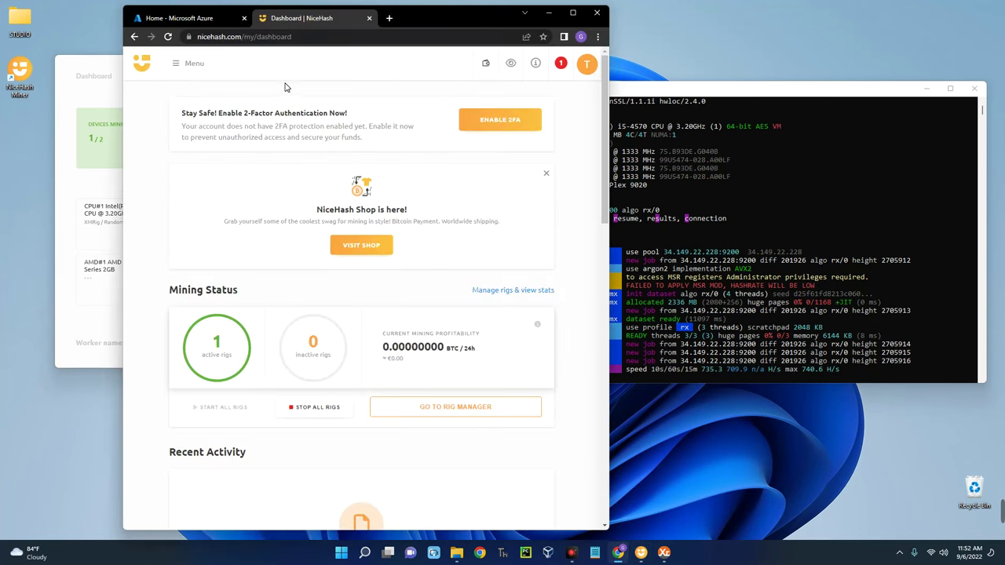
{"action": "right_click", "coordinate": [284, 88]}
{"action": "left_click", "coordinate": [314, 122]}
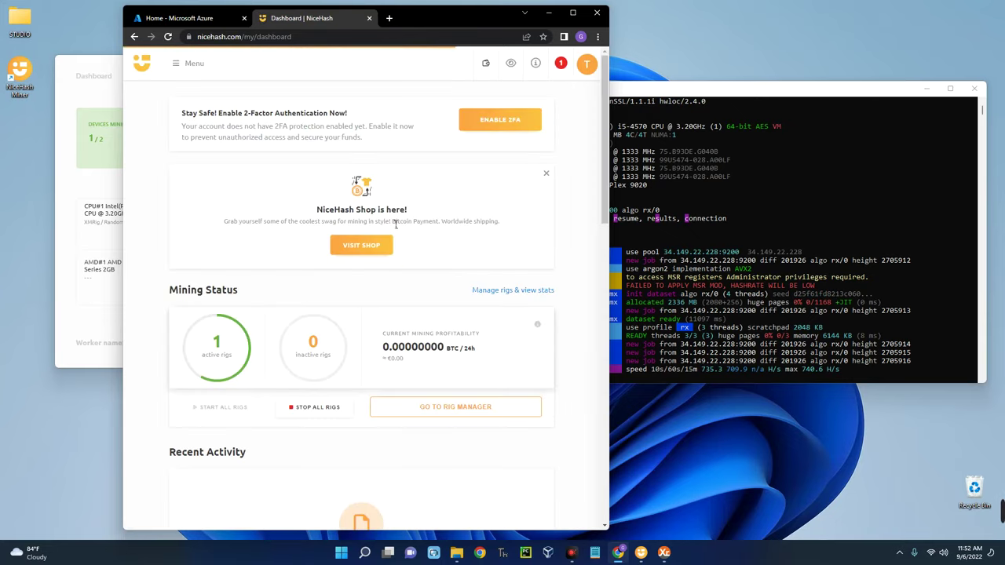
{"action": "scroll", "coordinate": [395, 225], "scroll_direction": "down", "scroll_amount": 2}
{"action": "scroll", "coordinate": [388, 225], "scroll_direction": "down", "scroll_amount": 3}
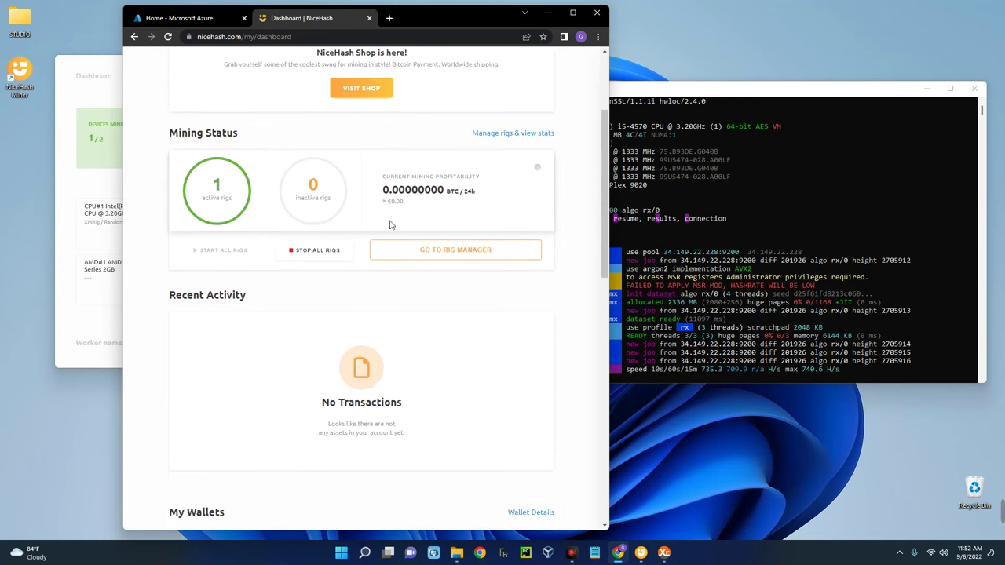
{"action": "scroll", "coordinate": [367, 228], "scroll_direction": "up", "scroll_amount": 3}
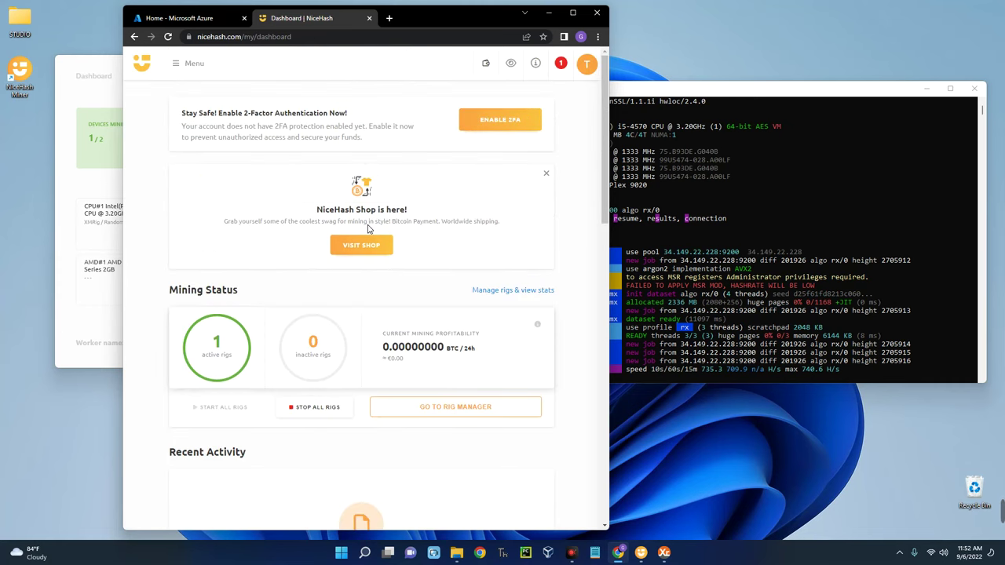
{"action": "scroll", "coordinate": [368, 227], "scroll_direction": "down", "scroll_amount": 3}
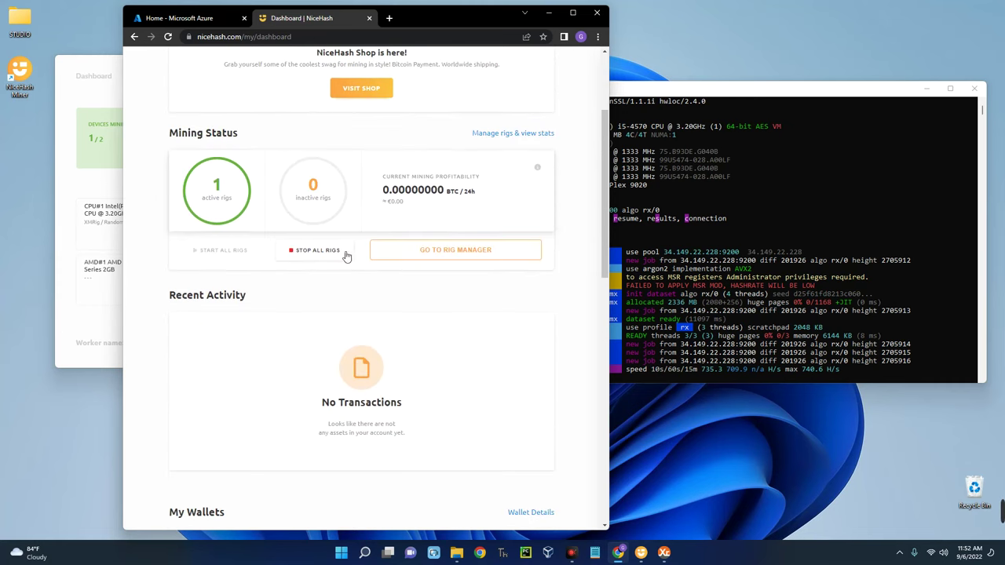
{"action": "scroll", "coordinate": [354, 257], "scroll_direction": "down", "scroll_amount": 1}
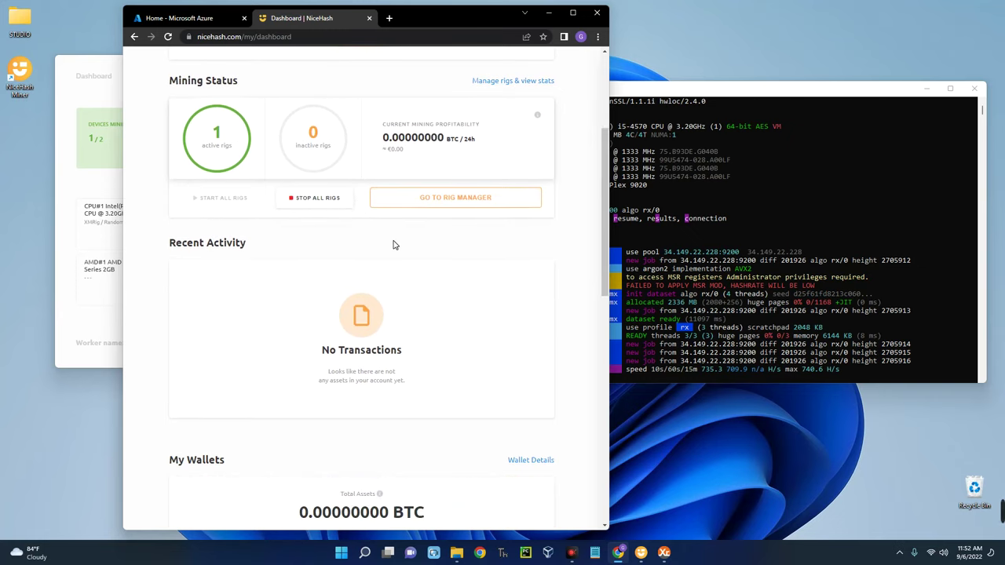
{"action": "scroll", "coordinate": [394, 245], "scroll_direction": "up", "scroll_amount": 2}
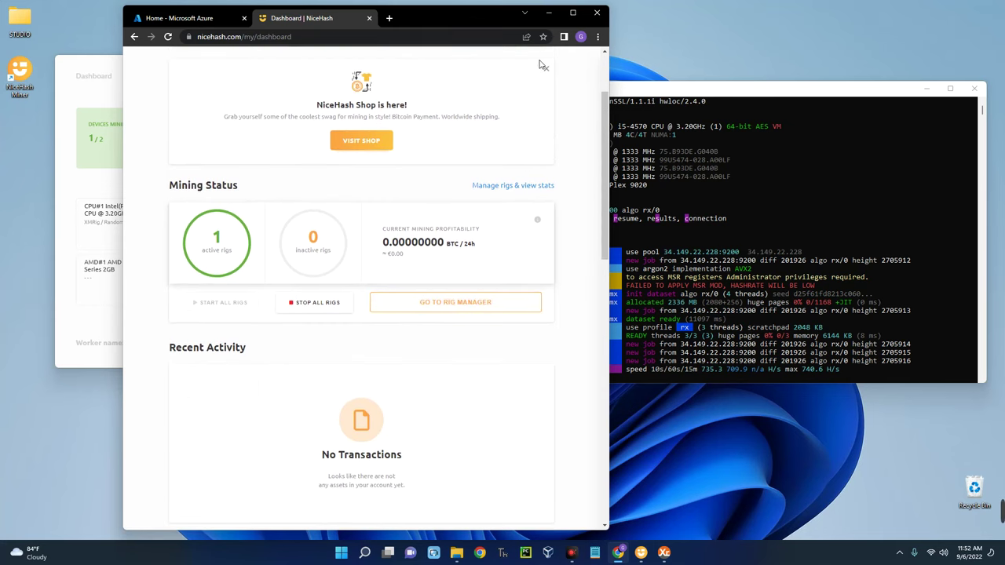
{"action": "left_click", "coordinate": [556, 12]}
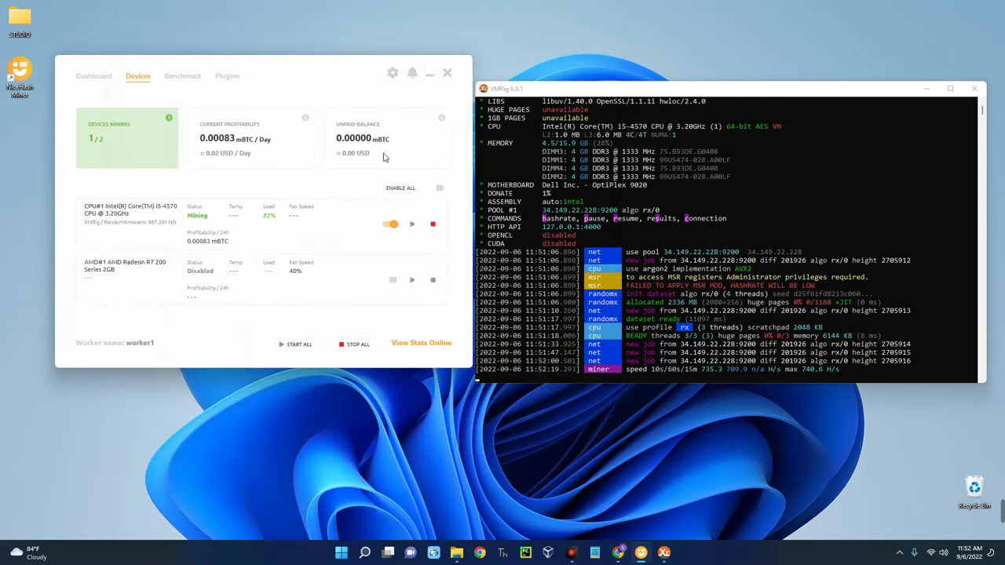
Shift the miner window slightly and examine the mining job and hashrate log in the XMRig console
{"action": "left_click_drag", "start_coordinate": [255, 64], "coordinate": [285, 80]}
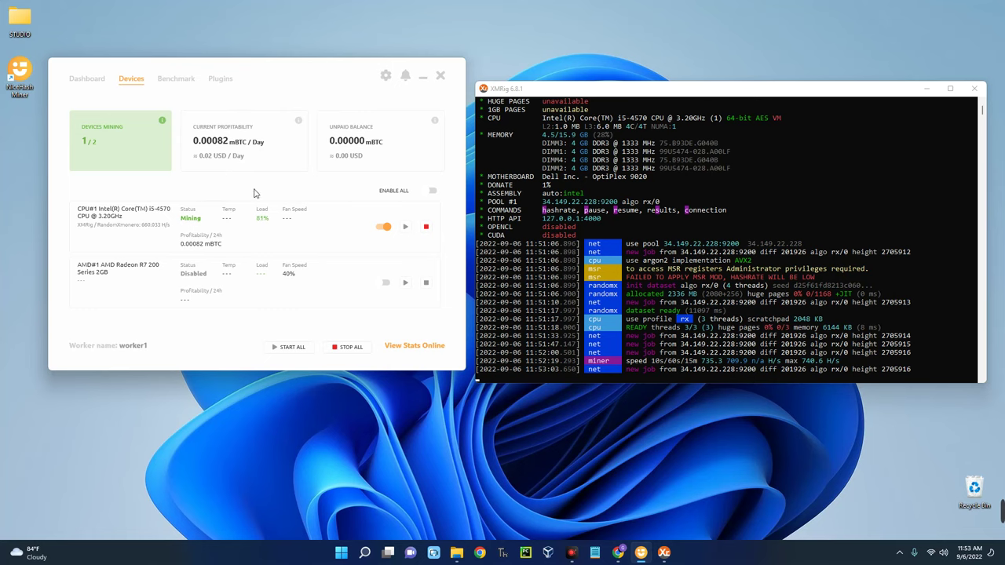
{"action": "scroll", "coordinate": [578, 277], "scroll_direction": "up", "scroll_amount": 1}
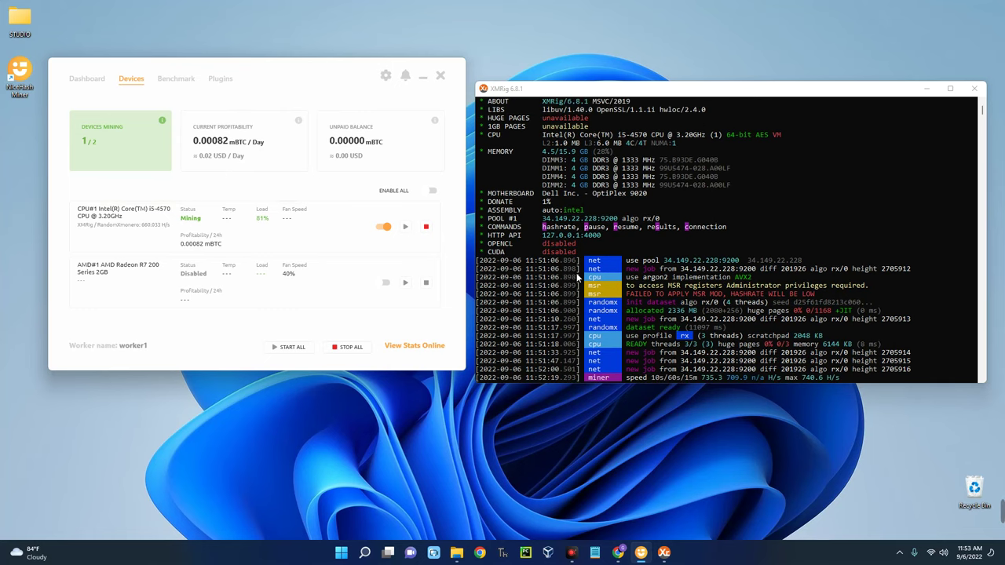
{"action": "scroll", "coordinate": [577, 276], "scroll_direction": "down", "scroll_amount": 7}
{"action": "scroll", "coordinate": [573, 274], "scroll_direction": "up", "scroll_amount": 4}
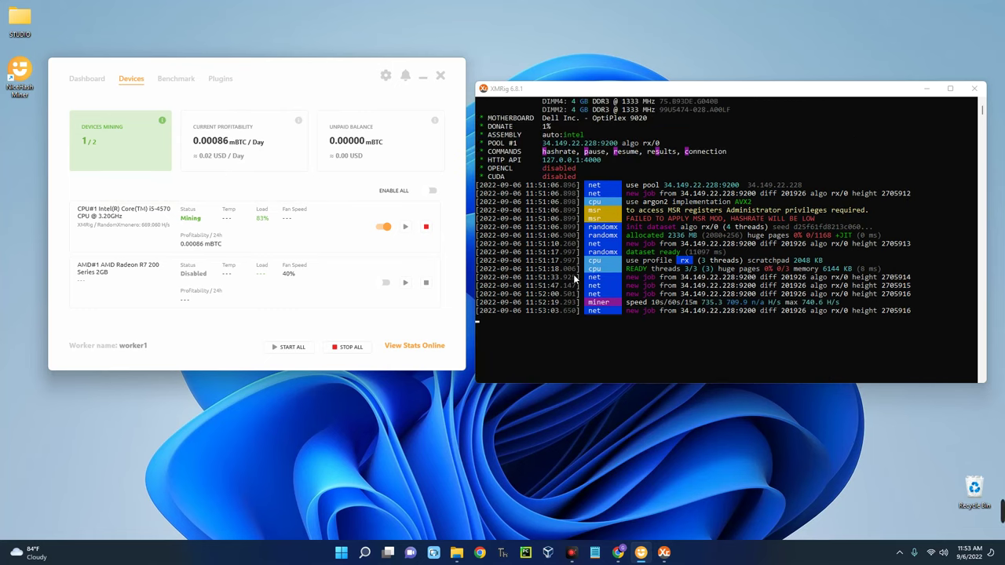
{"action": "scroll", "coordinate": [575, 279], "scroll_direction": "up", "scroll_amount": 2}
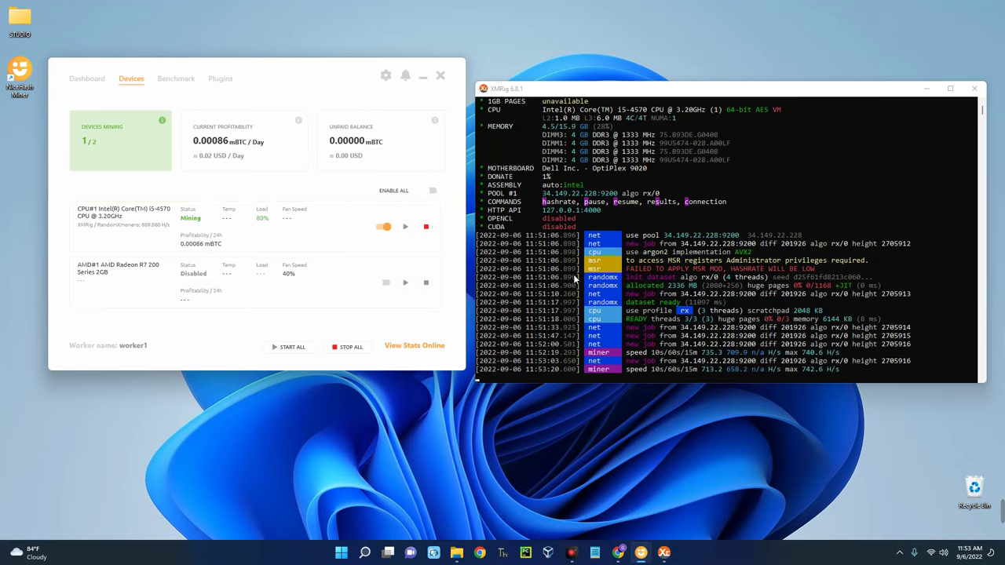